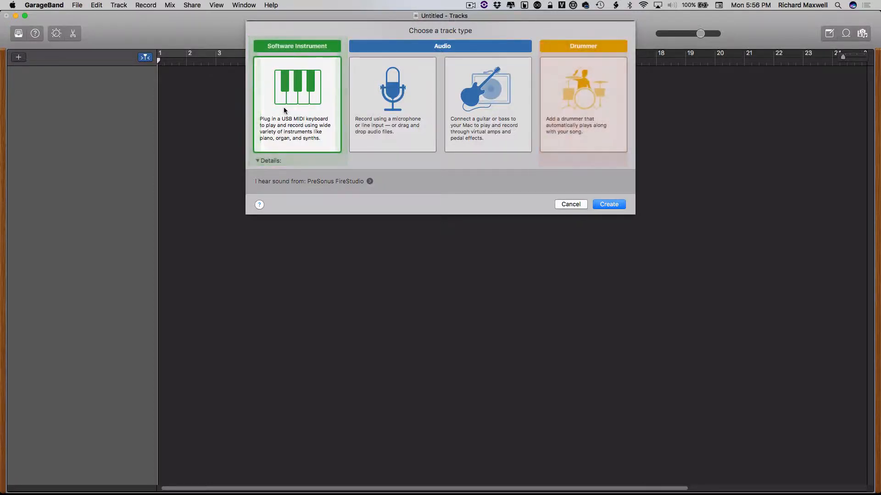
Step: Create a software instrument track and show the Musical Typing keyboard
key("Return")
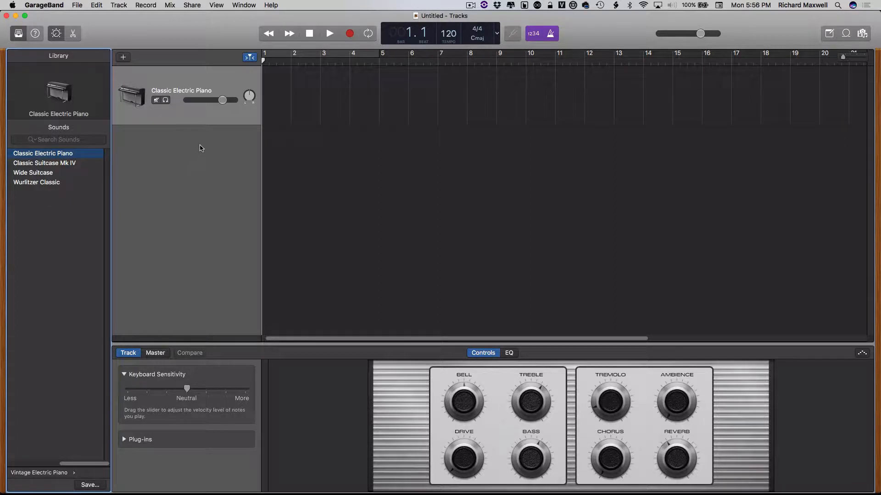
left_click(247, 5)
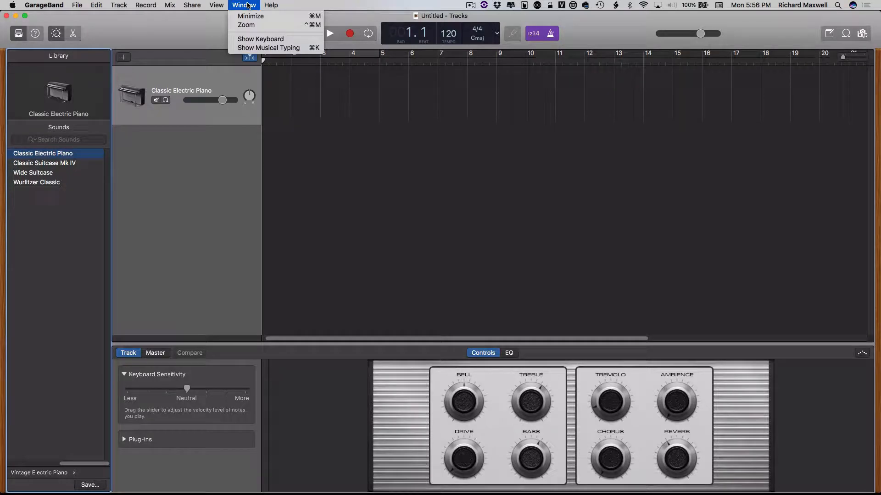
left_click(269, 48)
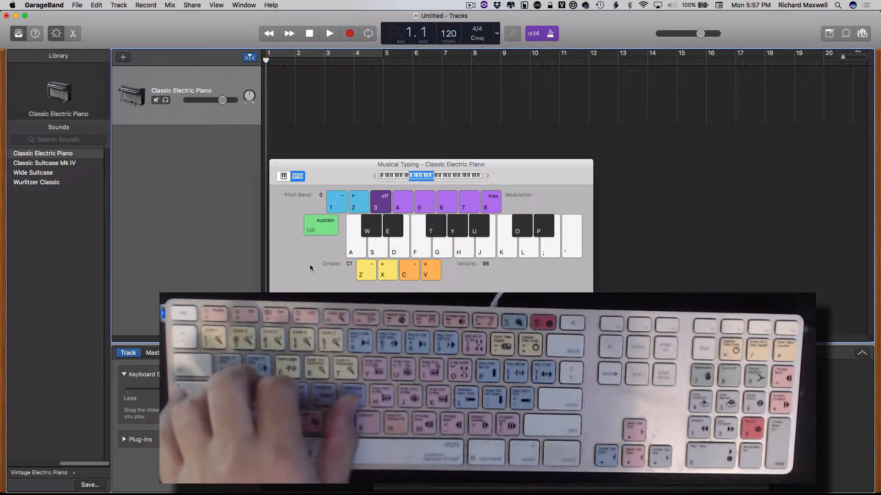
Step: Play ascending three-note chords on the electric piano with Musical Typing, starting from A-D-G and ending on F-H-K
key("a")
key("d")
key("g")
key("s")
key("f")
key("h")
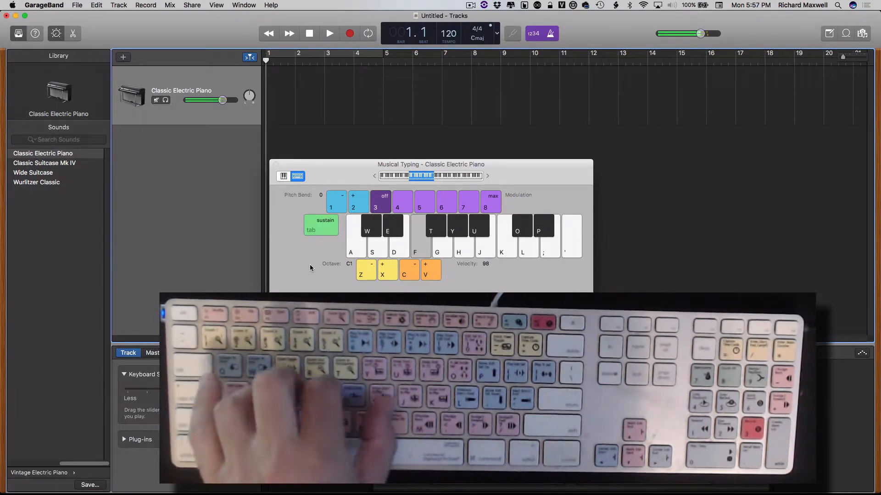
key("d")
key("g")
key("j")
key("f")
key("h")
key("k")
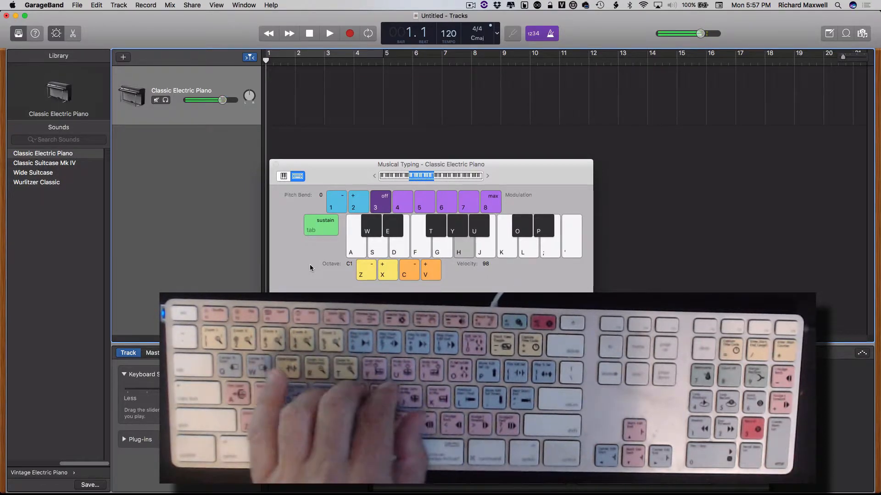
Step: Raise the Musical Typing octave to C2 and return it to C1 while testing notes, and close the keyboard
key("x")
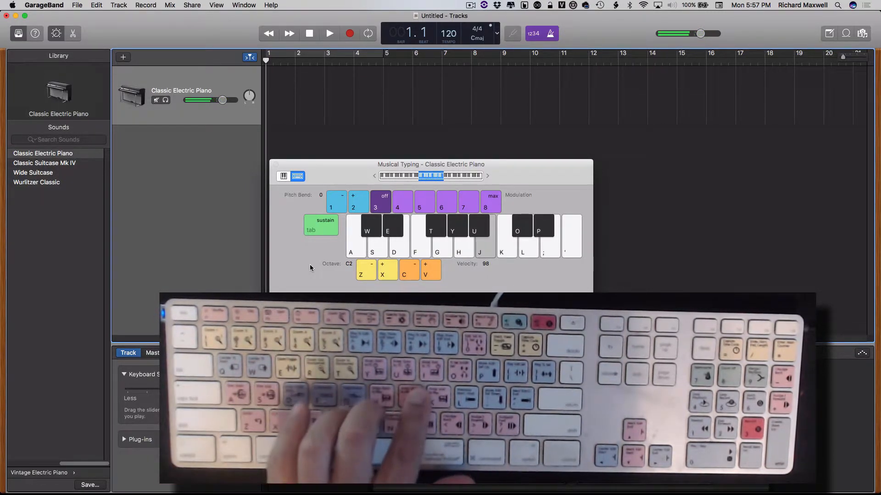
key("z")
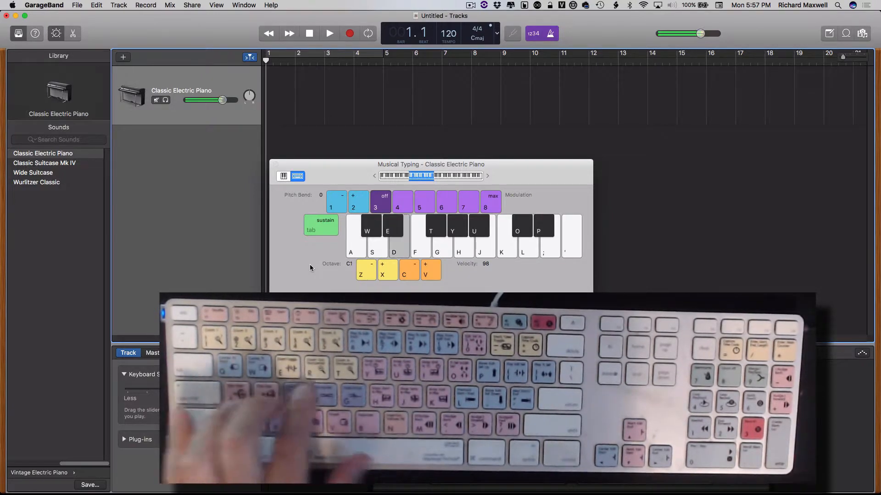
key("d")
key("g")
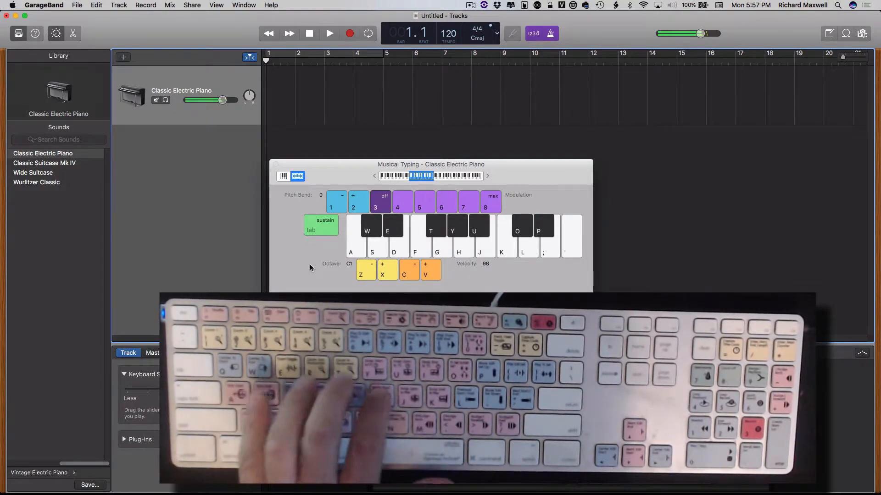
key("j")
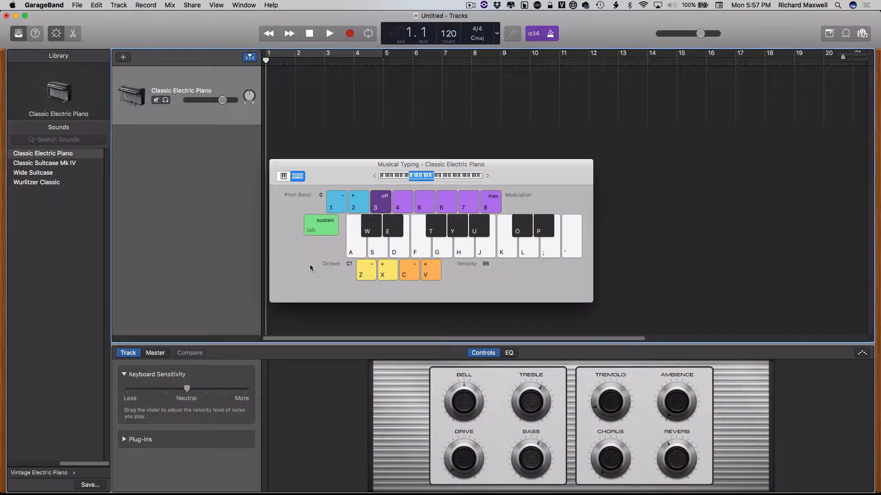
left_click(276, 164)
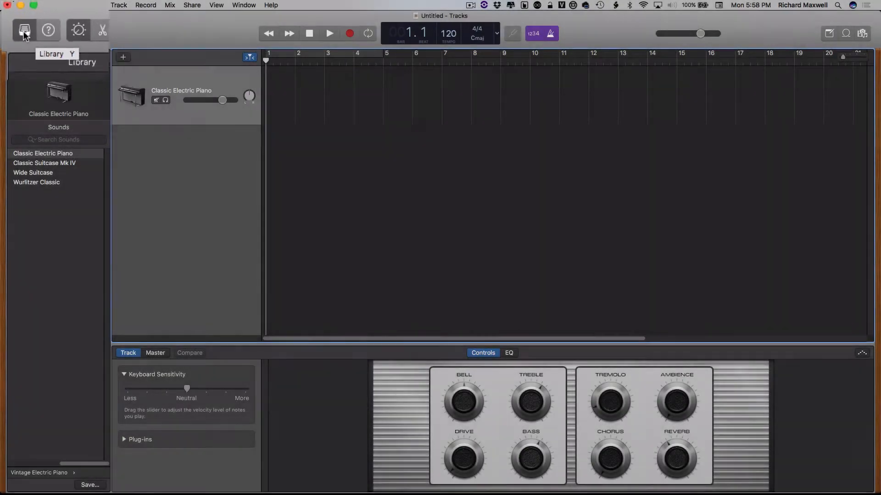
Step: Widen the Library and change the track's sound to the SoCal drum kit
left_click(19, 34)
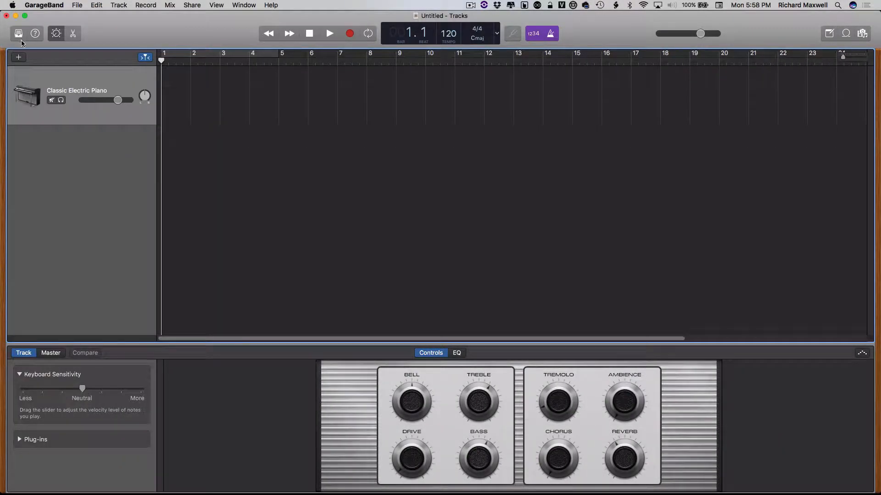
left_click(18, 34)
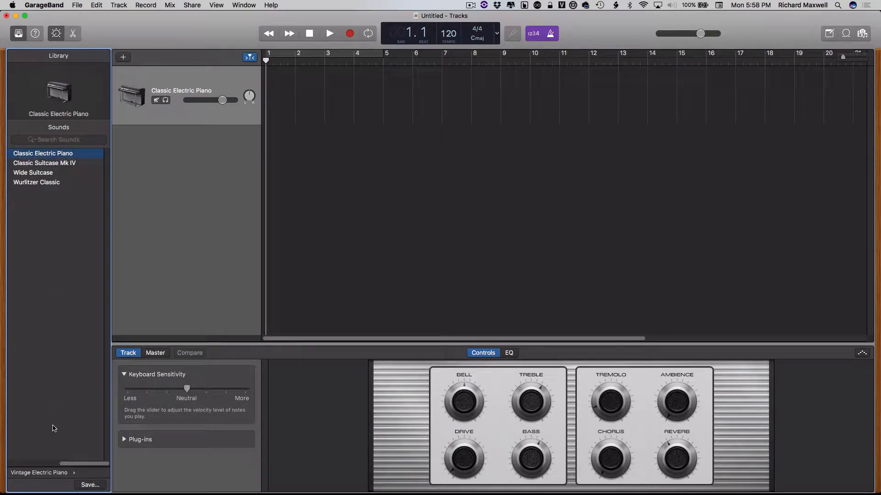
left_click_drag(110, 383, 140, 371)
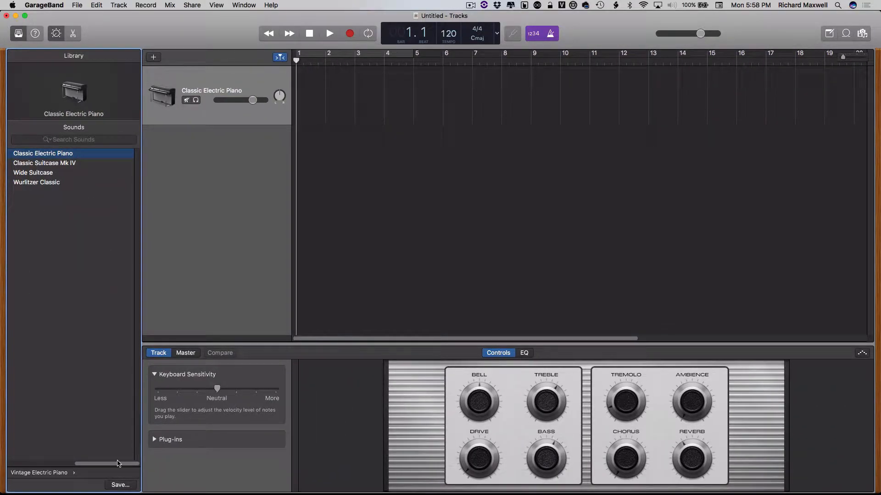
left_click_drag(121, 465, 37, 458)
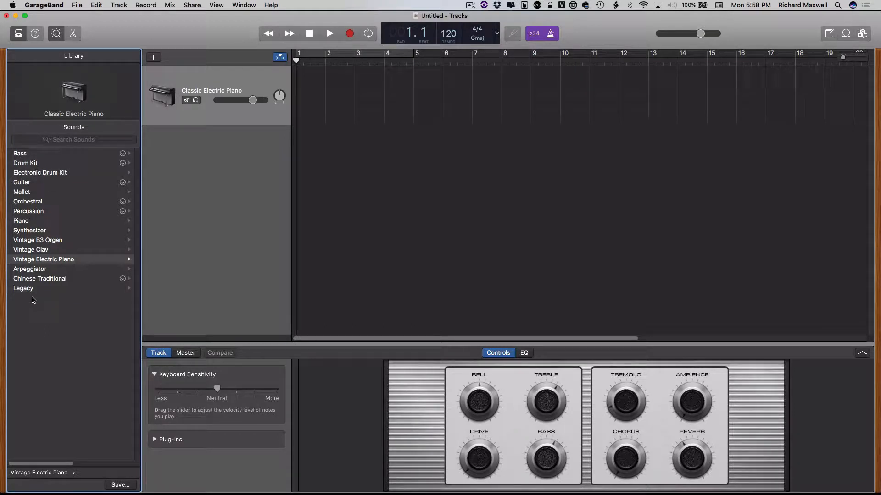
left_click(33, 165)
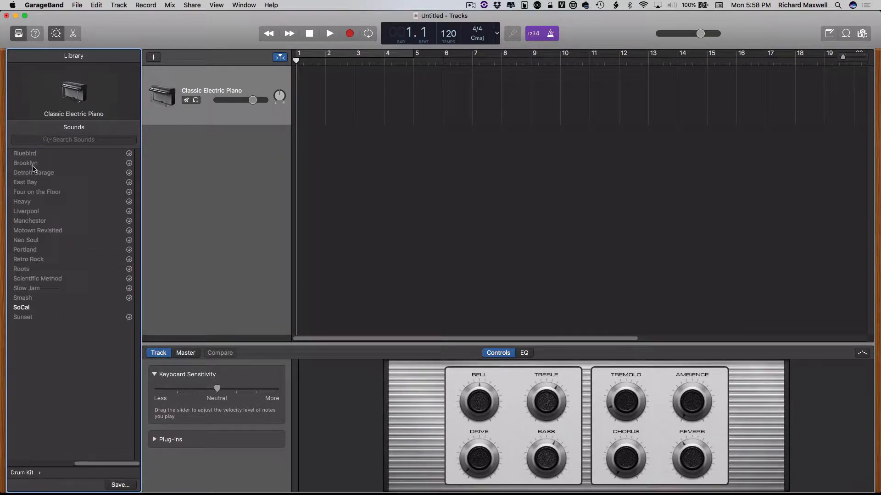
left_click(21, 309)
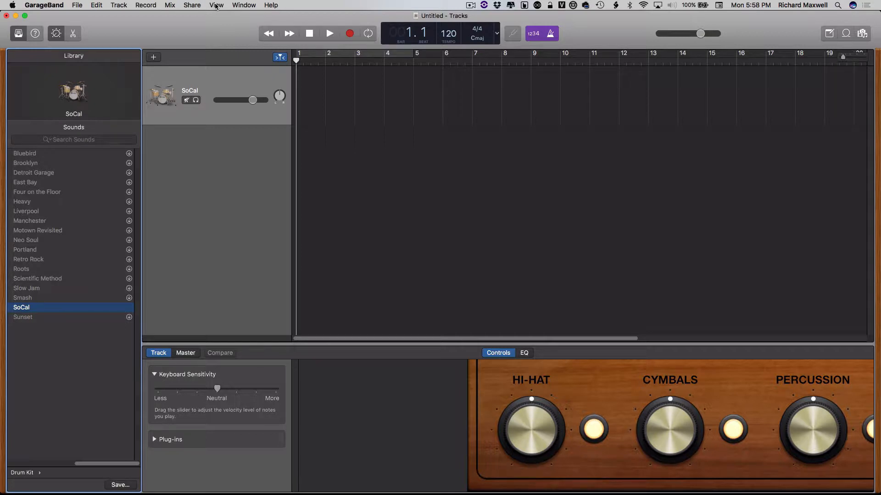
Step: Audition the SoCal kit's drum sounds with Musical Typing, and close the keyboard
left_click(246, 5)
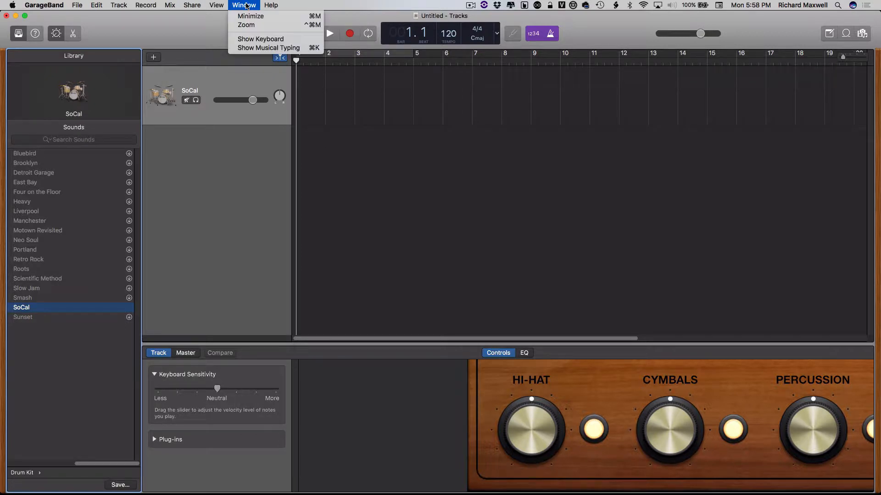
left_click(257, 47)
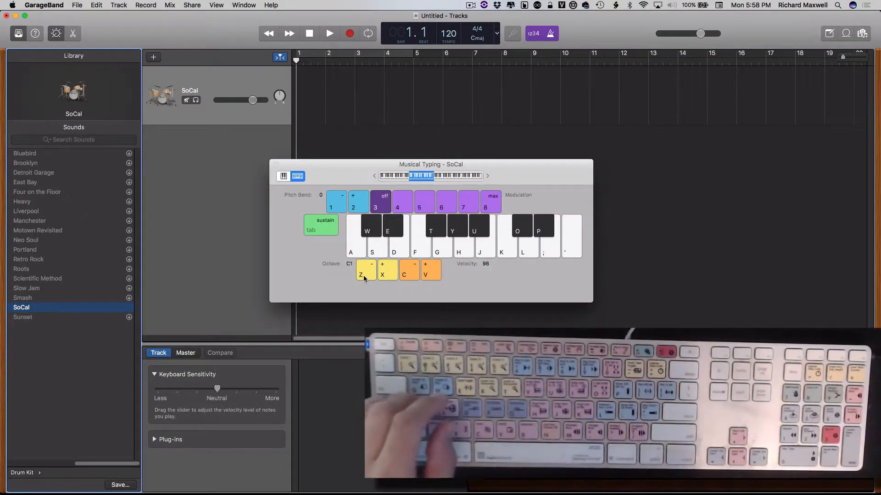
key("a")
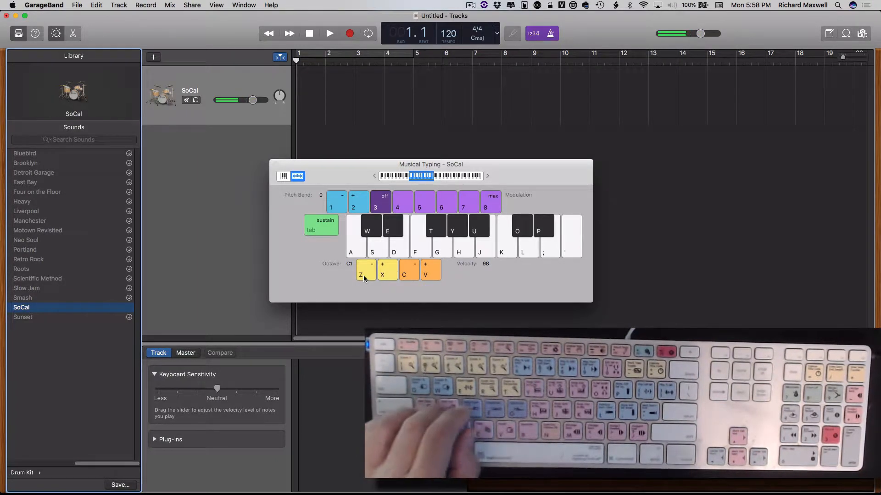
key("s")
key("d")
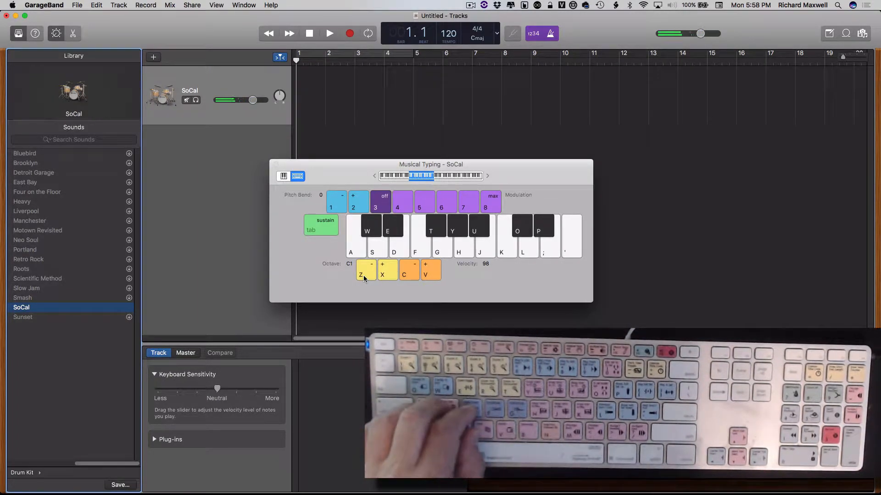
key("d")
key("f")
key("g")
key("h")
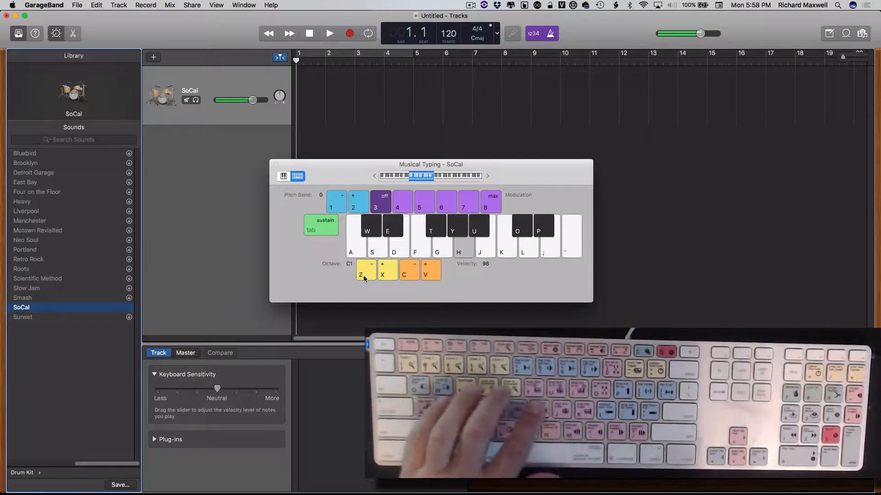
key("a")
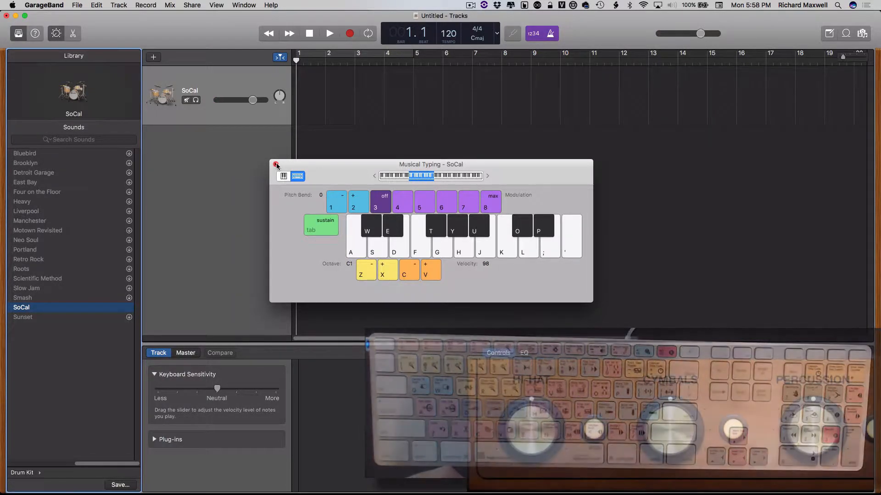
left_click(275, 164)
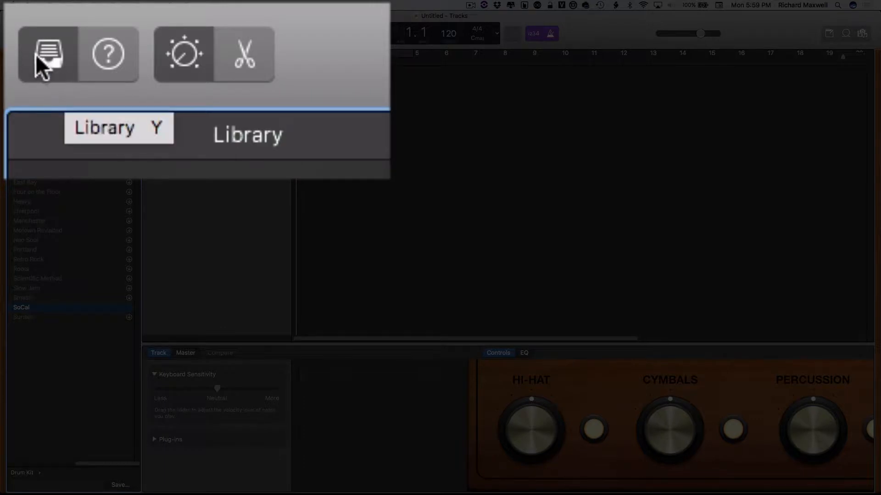
Step: Use Quick Help to read descriptions of interface elements, and switch it off again
left_click(111, 49)
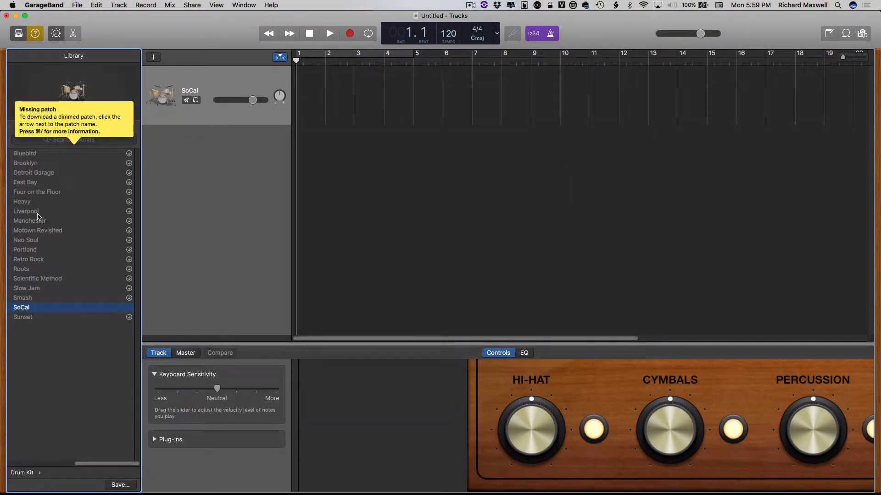
mouse_move(93, 94)
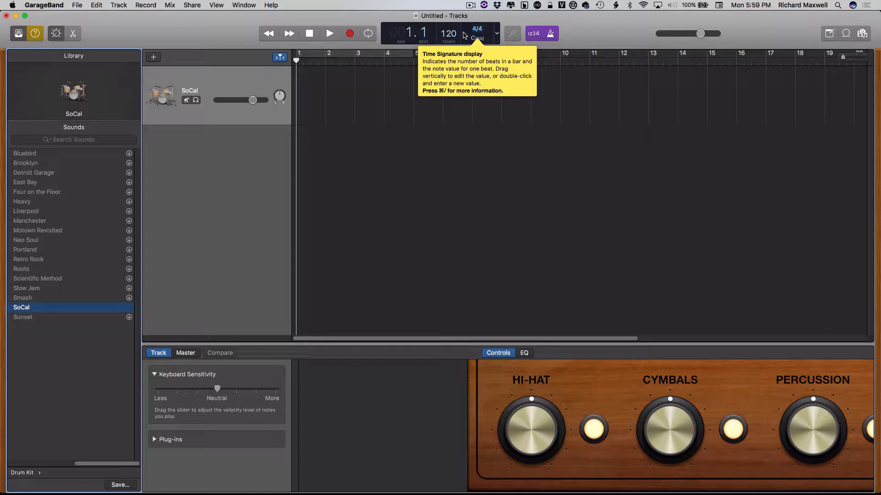
left_click(35, 34)
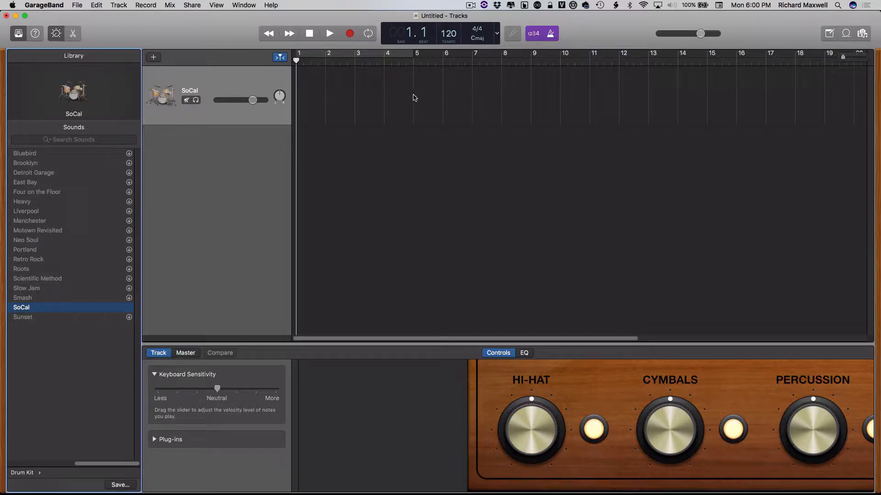
Step: Create an empty MIDI region on the SoCal track and move it to the start of bar 1
right_click(326, 87)
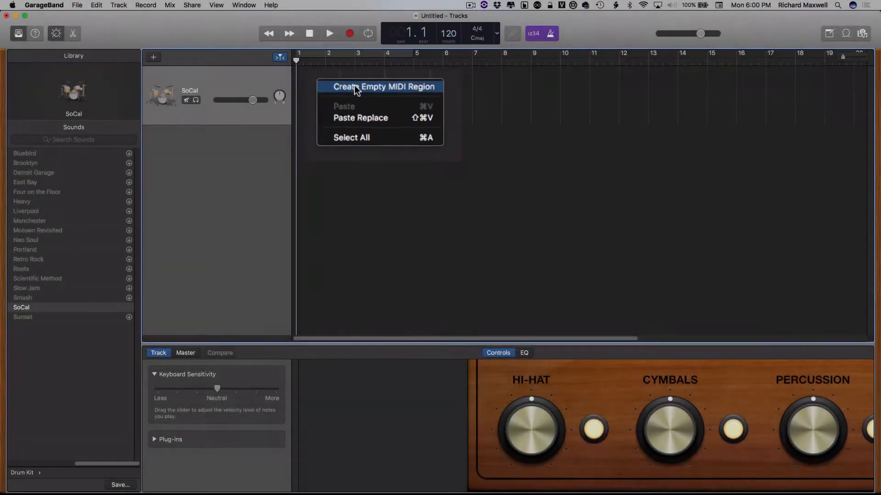
left_click(316, 47)
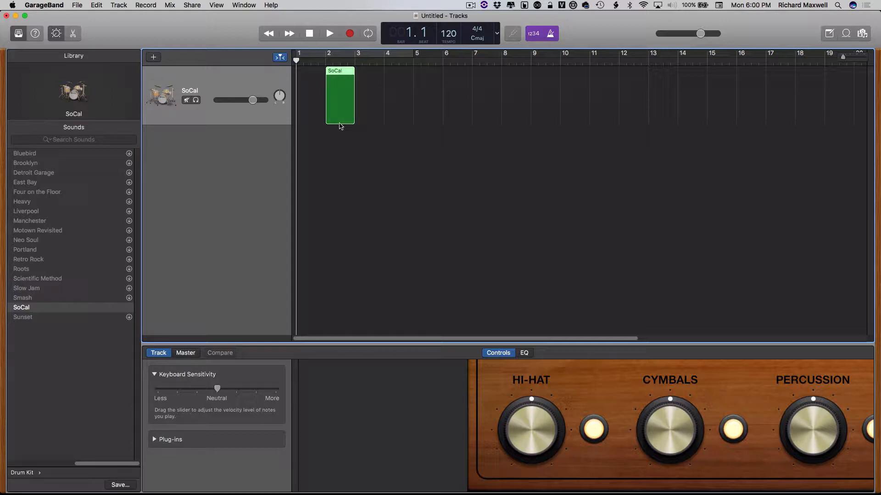
left_click(338, 73)
left_click_drag(338, 73, 301, 72)
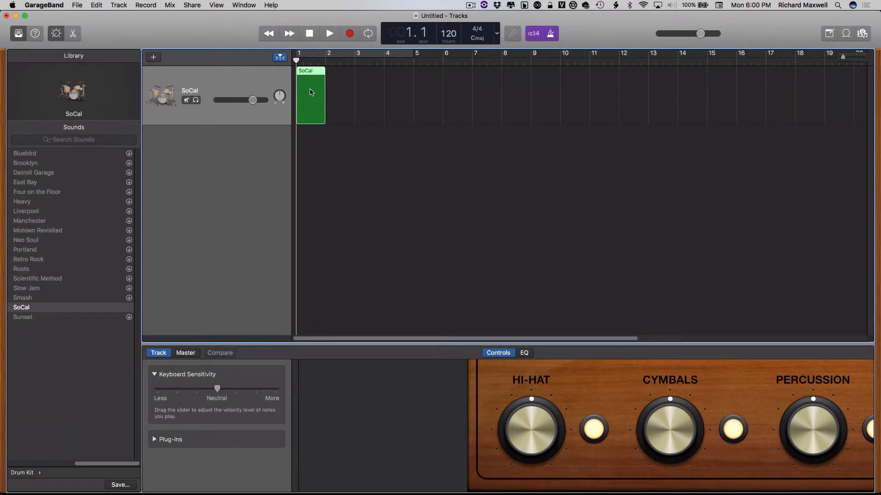
Step: Open the SoCal region in the Piano Roll and audition the C1 drum sound
double_click(310, 92)
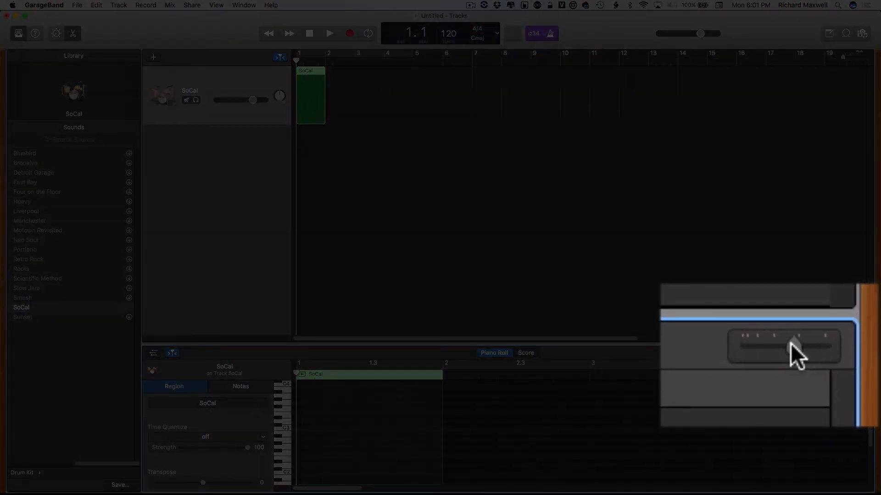
left_click_drag(854, 354, 860, 354)
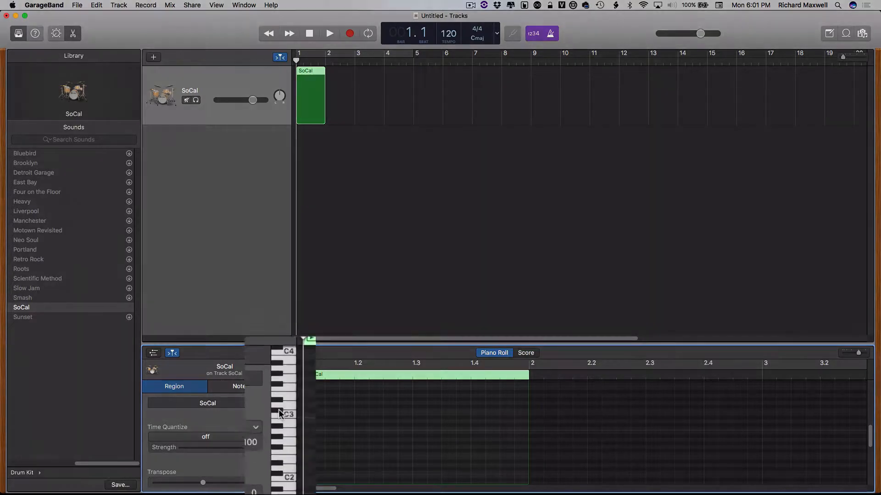
scroll(287, 370, "down", 5)
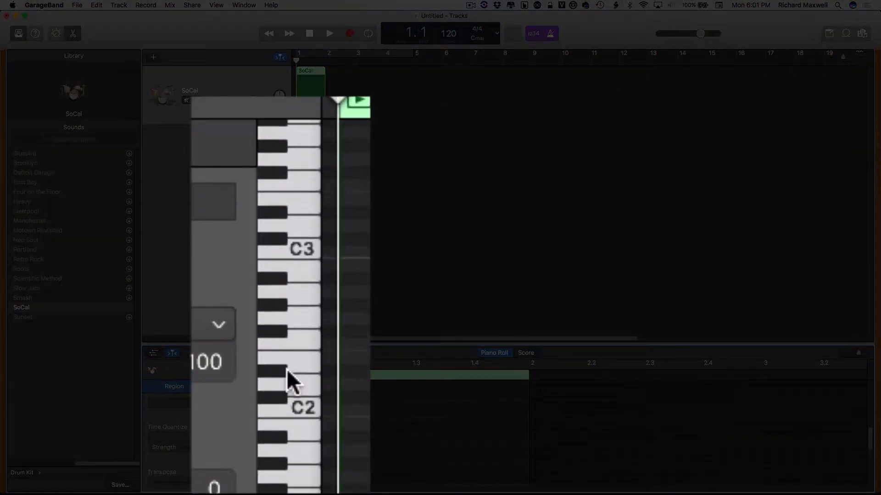
scroll(287, 370, "down", 4)
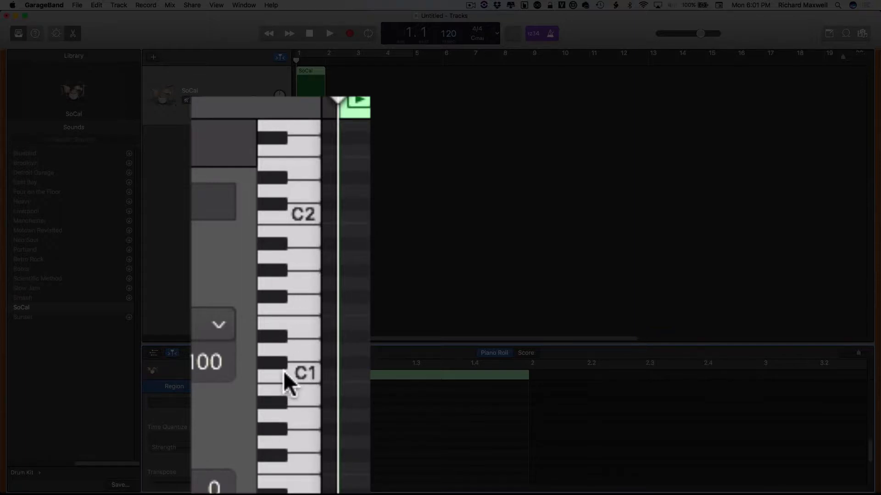
left_click(284, 370)
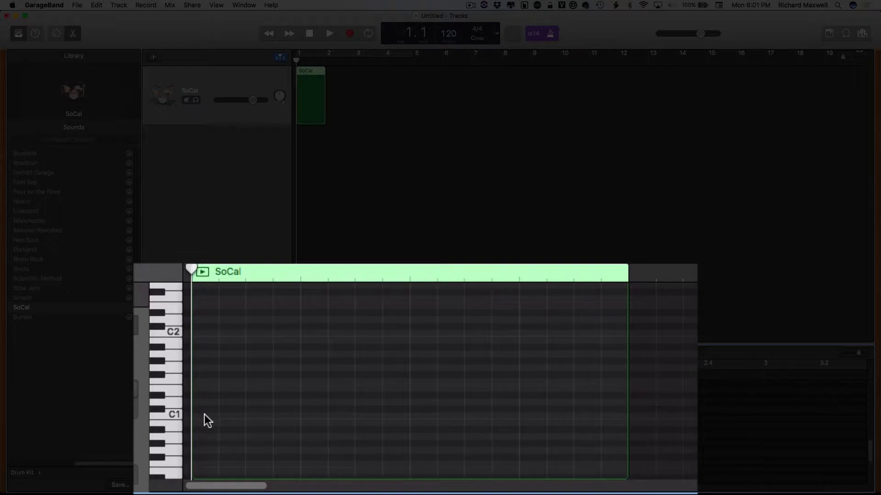
Step: Create a C1 note on the first beat of the SoCal region
right_click(204, 414)
left_click(249, 427)
mouse_move(205, 415)
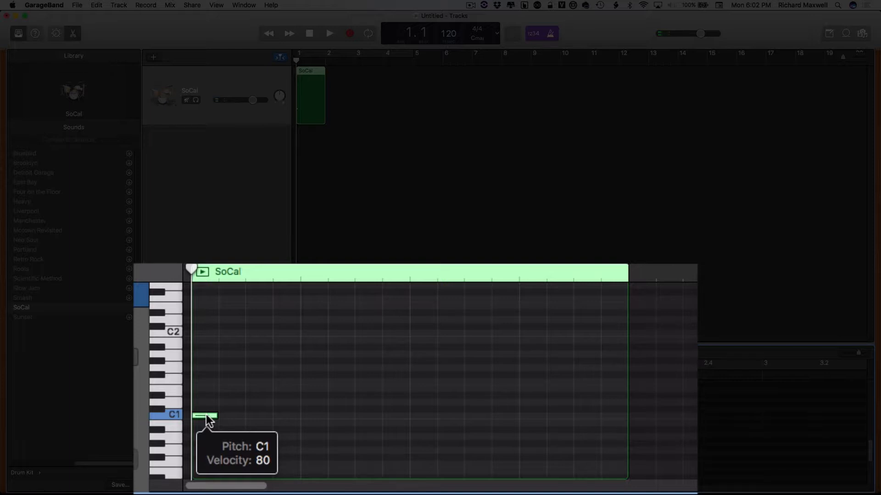
Step: Try moving the C1 note elsewhere on the grid, restore it to the first beat, and create a second C1 note on beat 3
left_click_drag(206, 416, 407, 371)
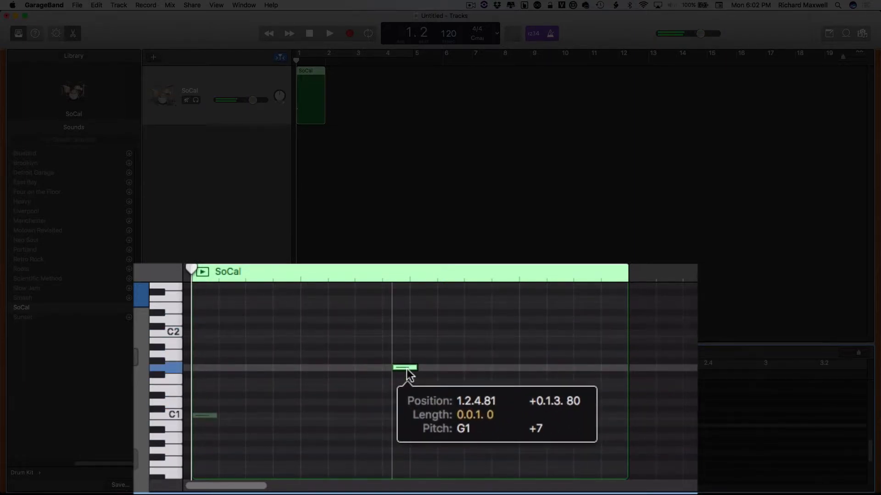
left_click_drag(408, 374, 209, 414)
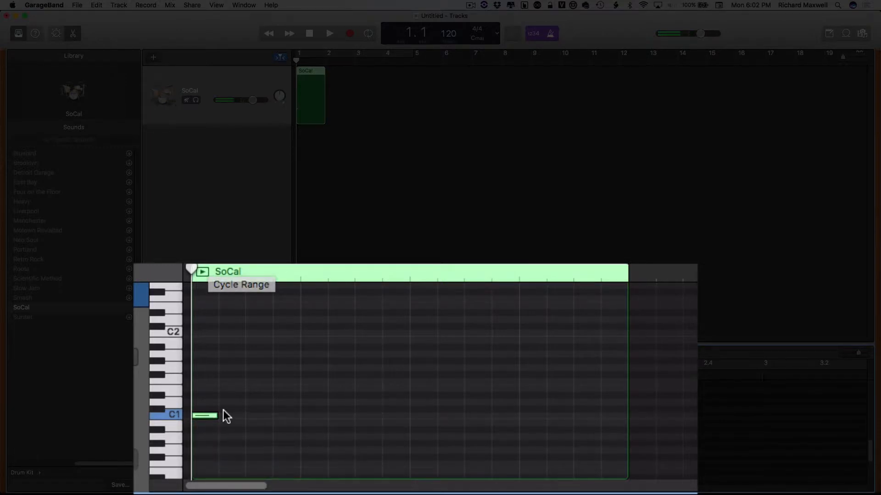
right_click(421, 415)
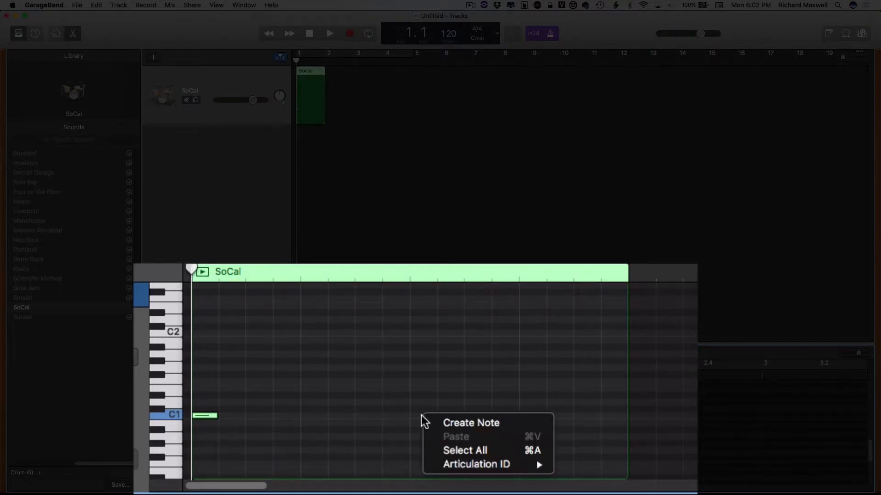
left_click(439, 422)
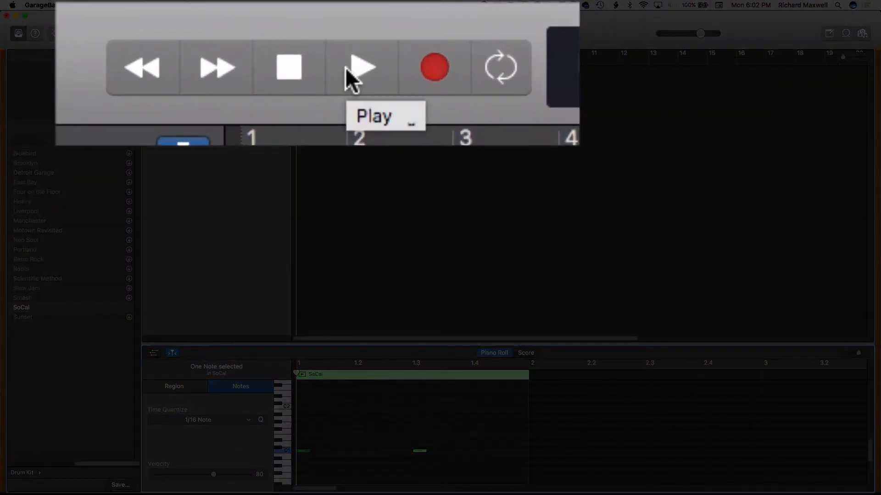
Step: Play back the two C1 notes in the SoCal region and return the playhead to bar 1
left_click(348, 72)
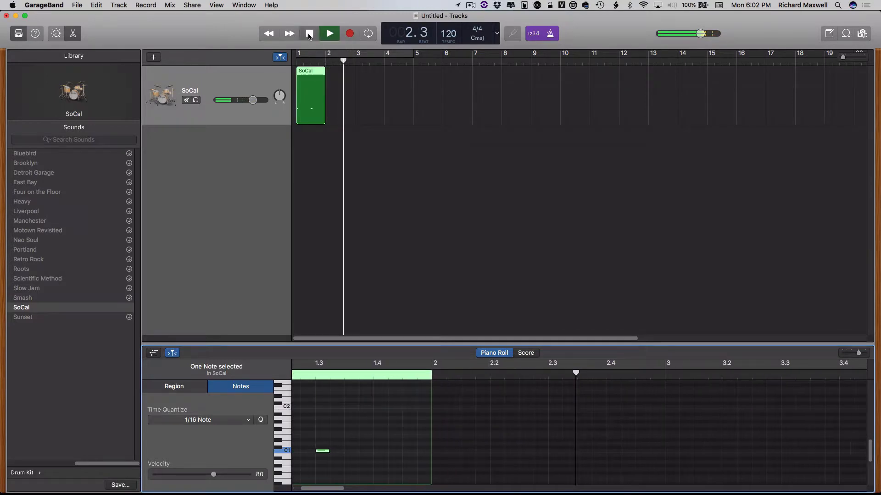
left_click(310, 34)
left_click(309, 34)
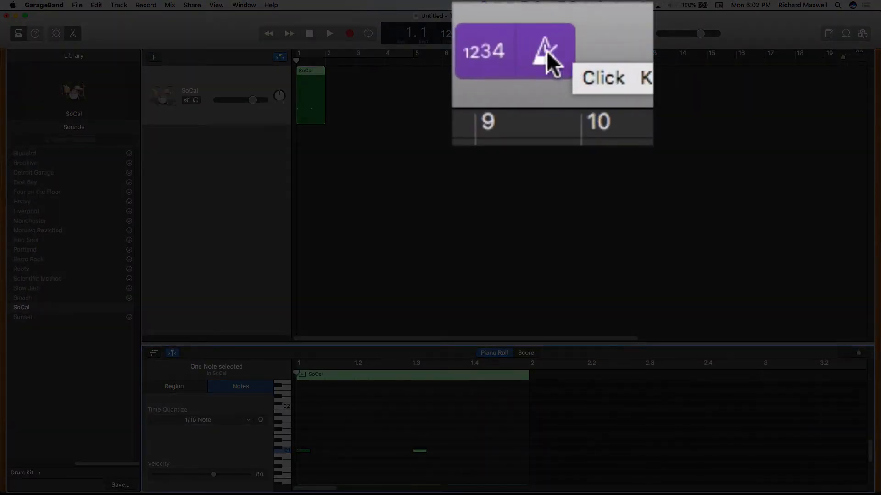
Step: Toggle the metronome click off and on again
left_click(546, 51)
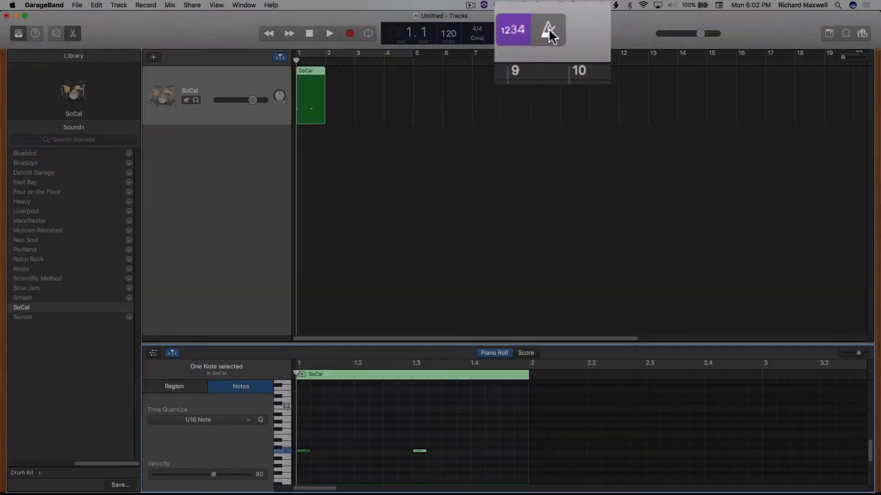
left_click(550, 35)
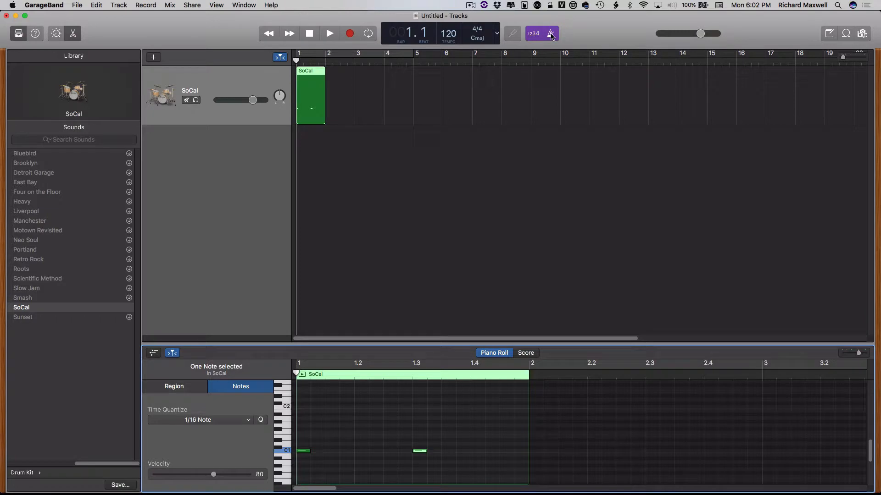
left_click(551, 35)
left_click(551, 34)
Step: Audition the drum sounds just above C1 and create D1 notes on beats 2 and 4 of the SoCal region
left_click(289, 447)
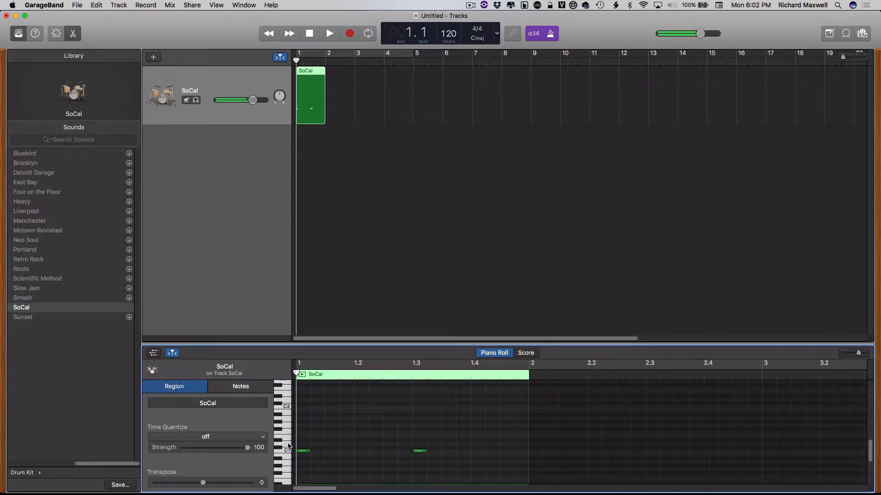
left_click(289, 446)
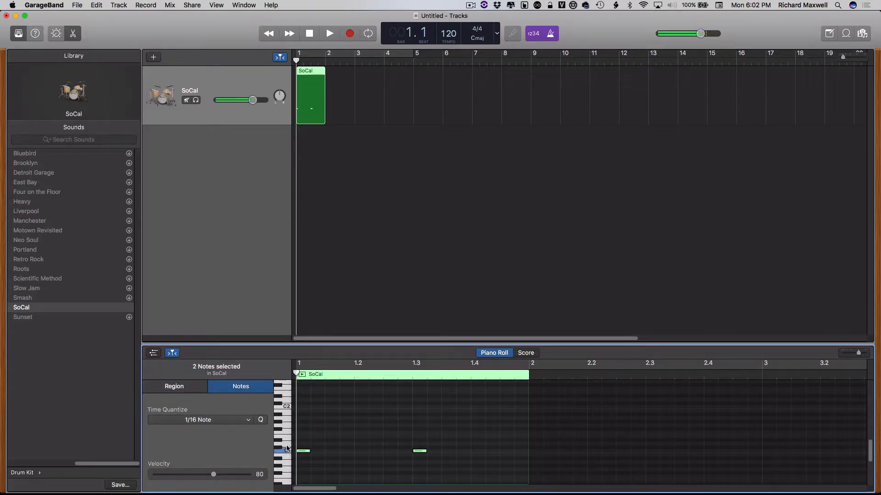
left_click(288, 447)
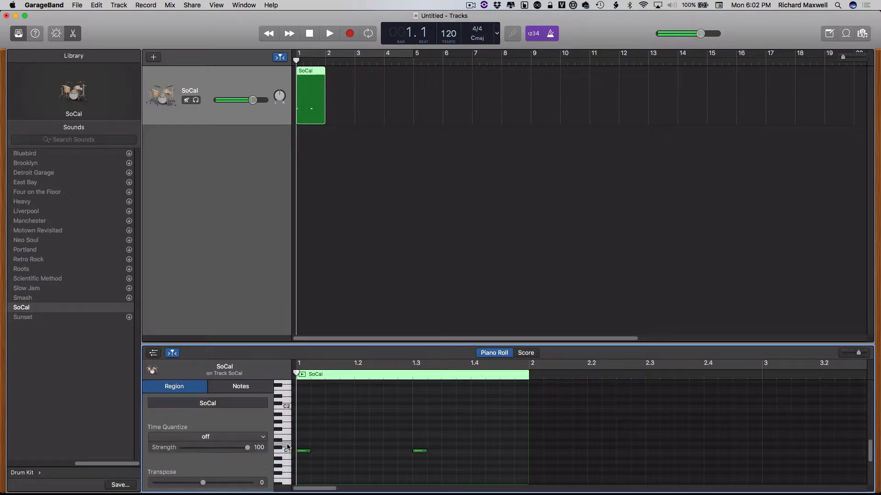
right_click(360, 448)
left_click(366, 447)
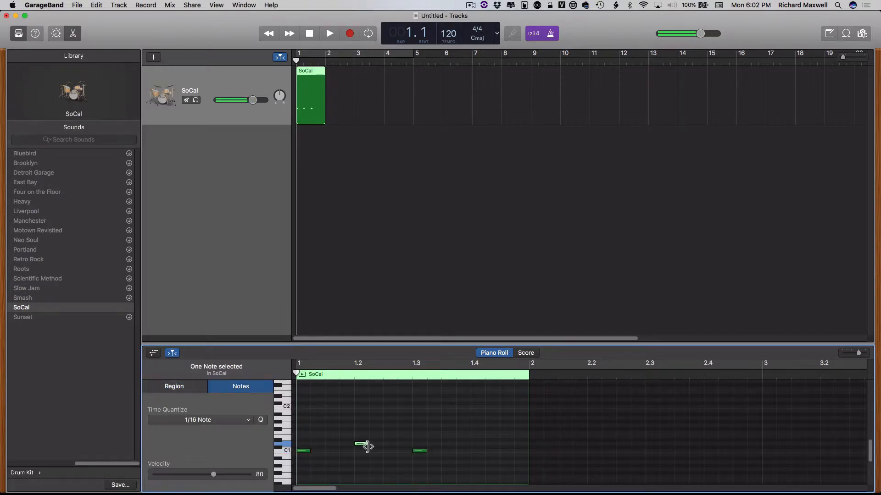
right_click(478, 447)
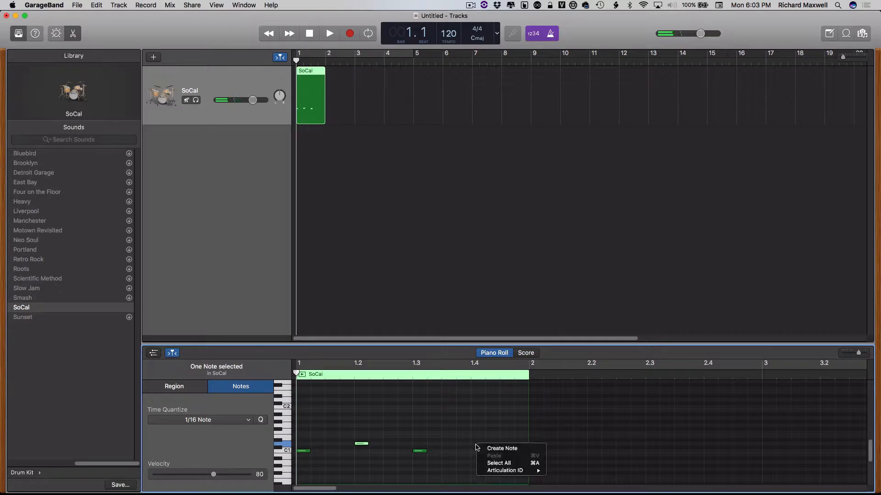
left_click(489, 449)
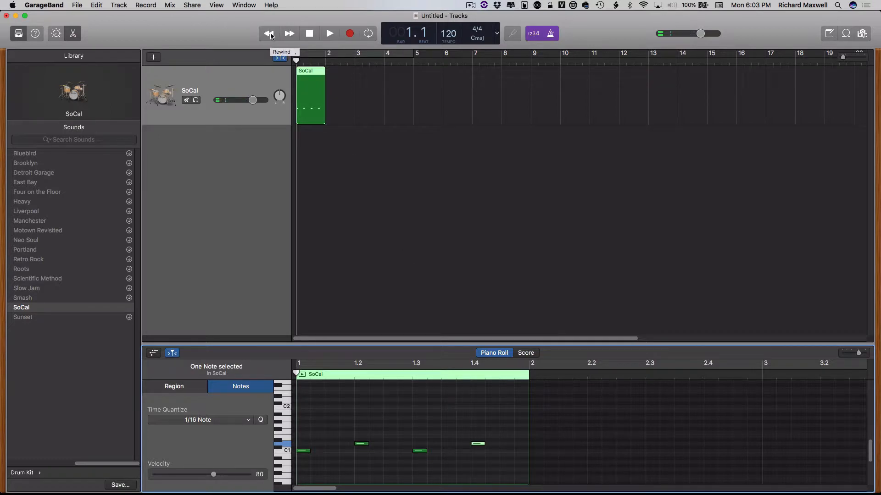
Step: Play back the four-note beat, then switch the metronome click off and return to bar 1
left_click(330, 35)
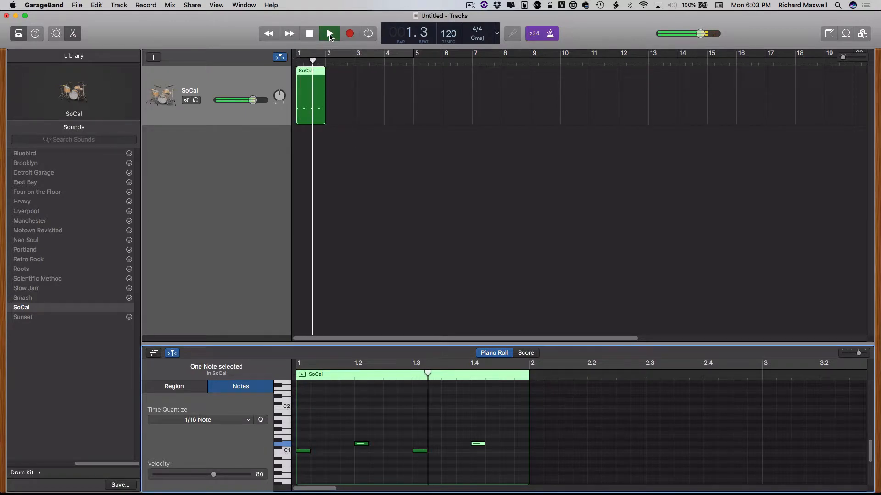
left_click(310, 35)
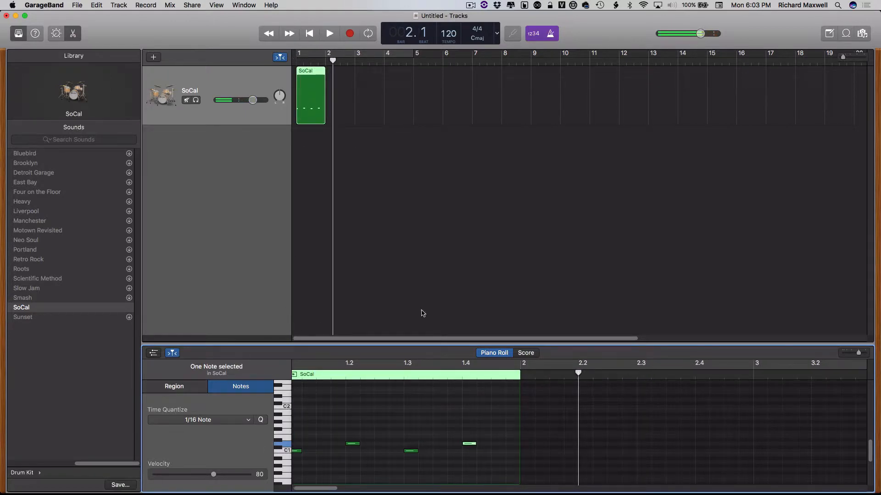
left_click(551, 34)
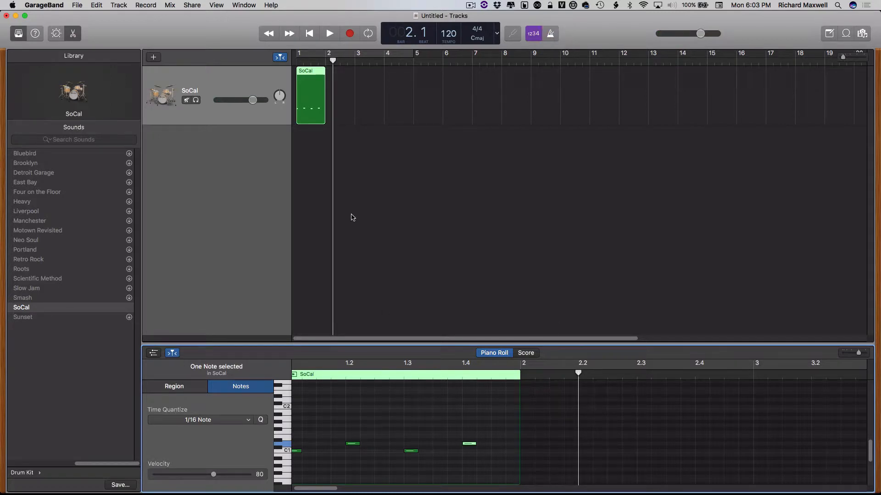
key("Return")
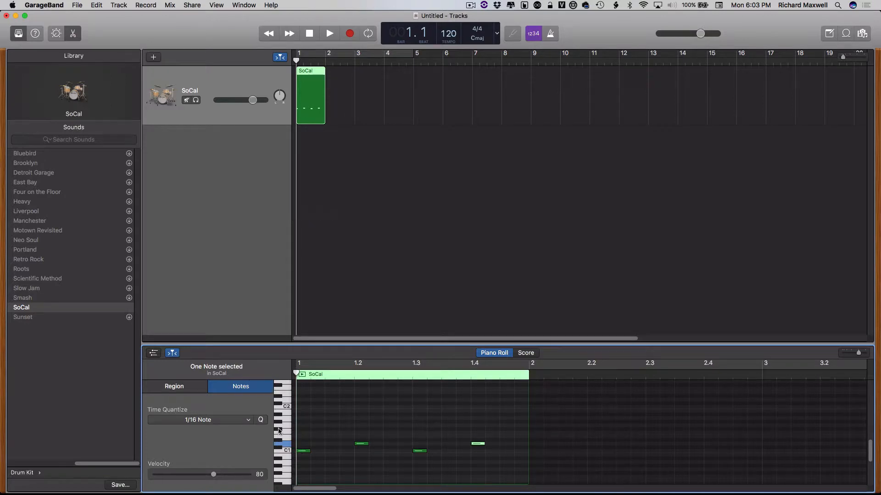
Step: Audition the F#1 sound and create F#1 notes on every eighth note of beats 1 and 2
left_click(279, 431)
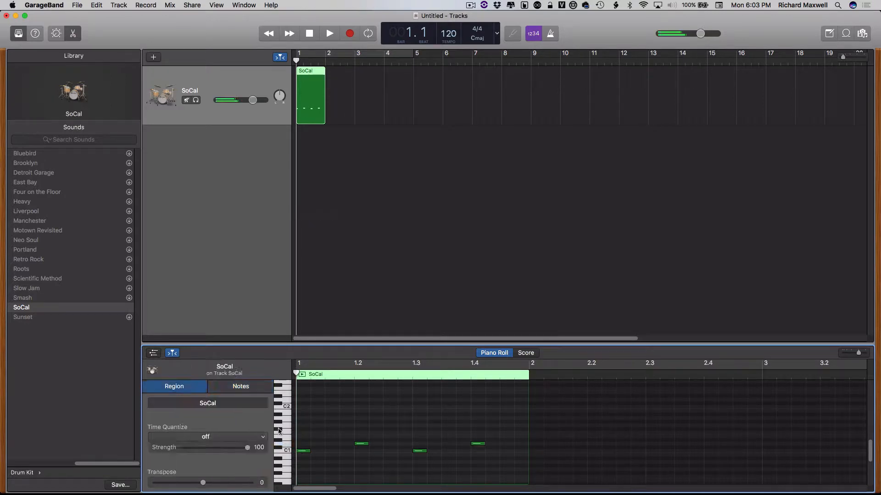
right_click(302, 431)
left_click(316, 434)
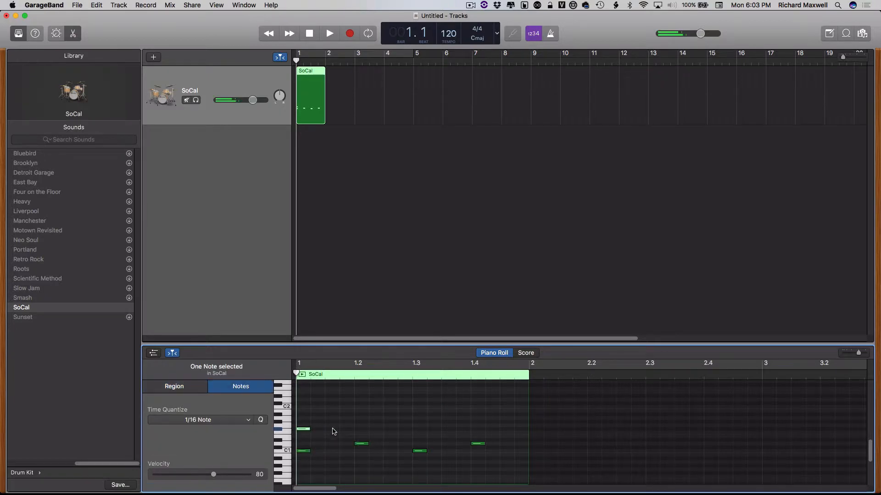
right_click(333, 432)
left_click(349, 434)
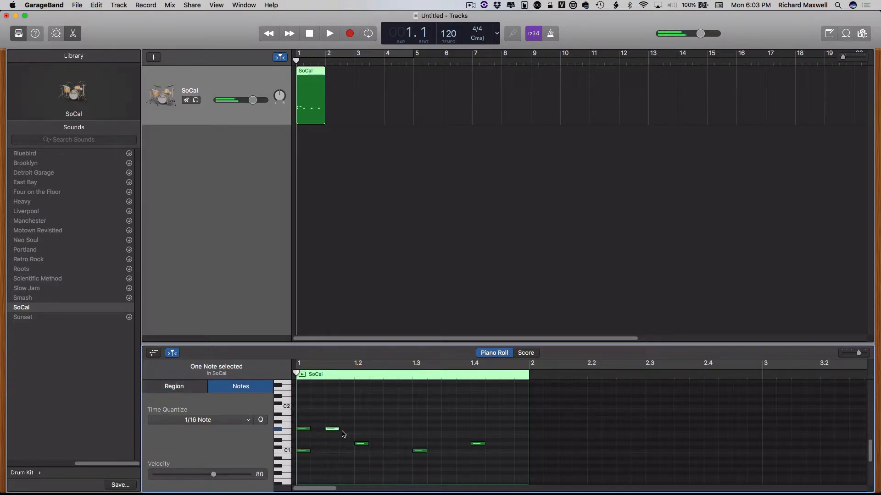
right_click(365, 432)
left_click(374, 434)
right_click(388, 432)
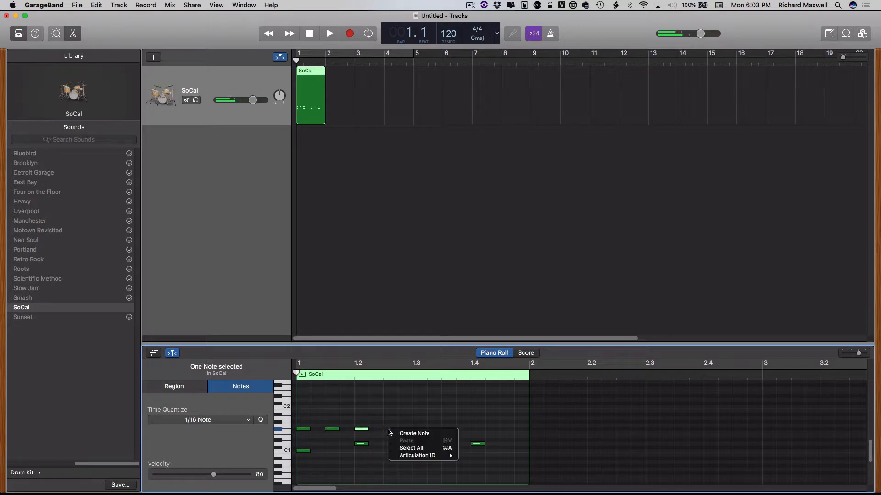
left_click(411, 433)
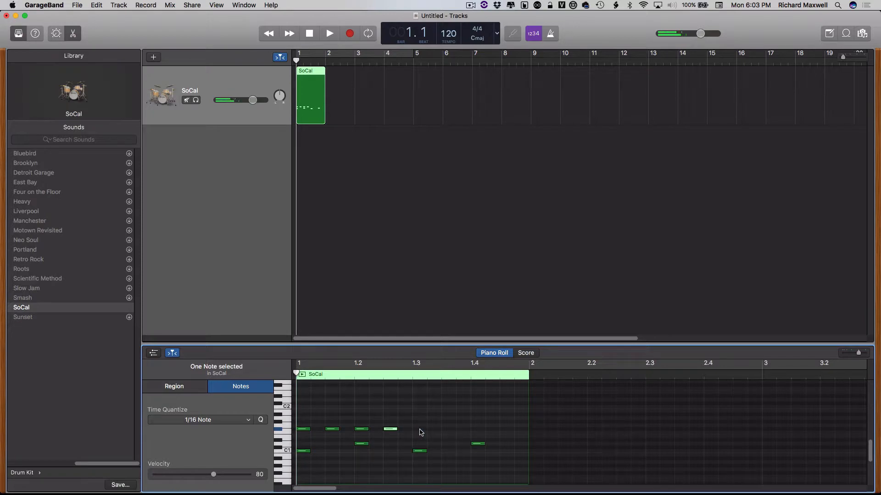
Step: Create F#1 notes on every eighth note of beats 3 and 4, moving any misplaced note onto F#1, and play back the beat
right_click(420, 433)
right_click(448, 433)
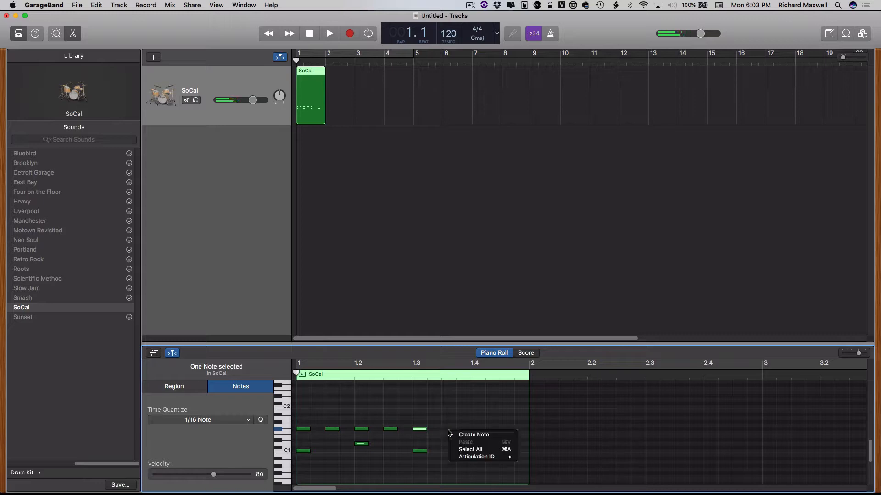
left_click(465, 436)
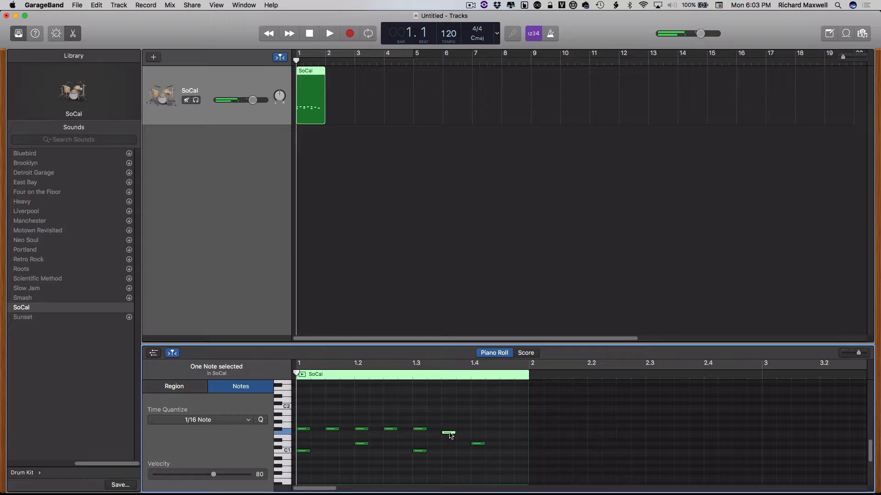
left_click_drag(450, 436, 449, 432)
right_click(472, 430)
left_click(500, 434)
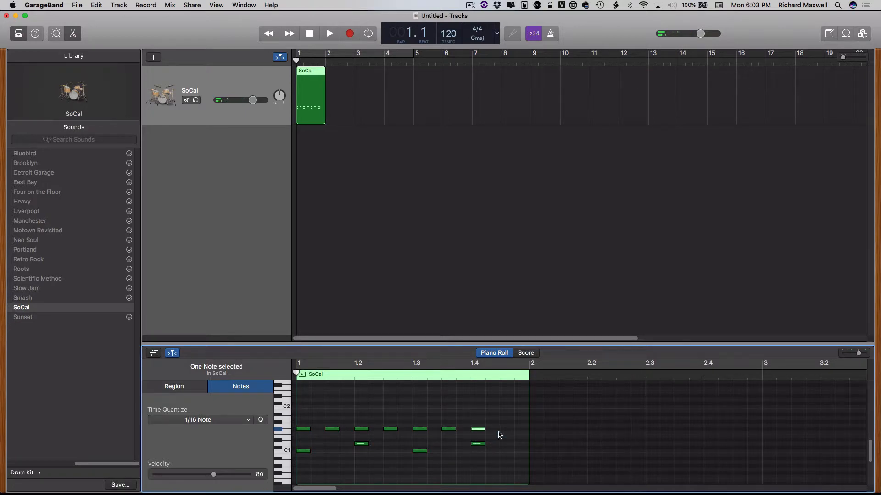
right_click(505, 433)
left_click(521, 433)
key("space")
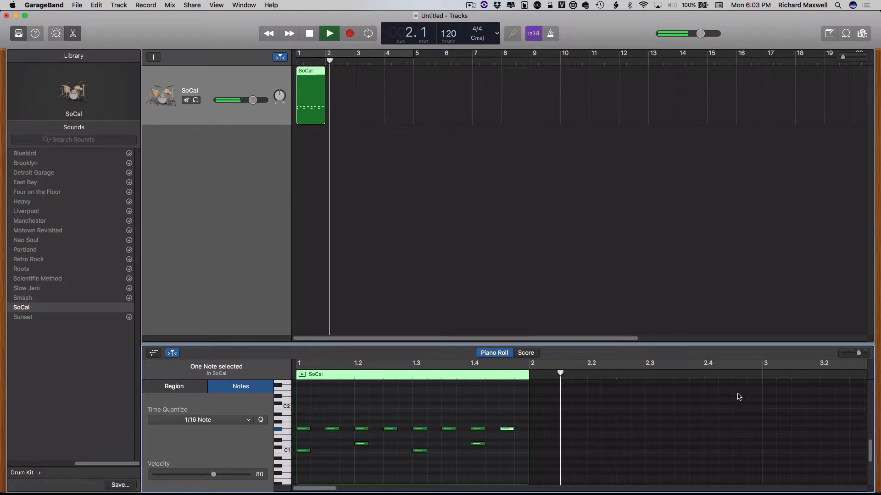
key("space")
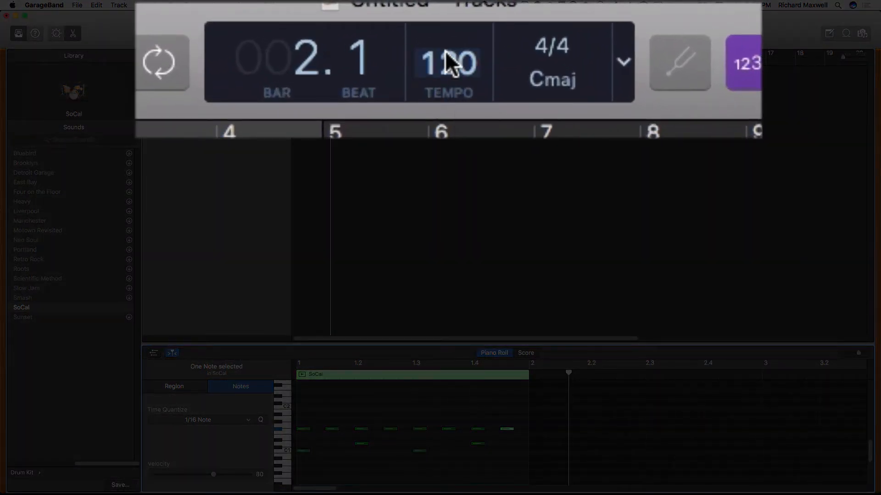
Step: Set the project tempo to 92 and play the drum beat from the beginning
left_click_drag(445, 55, 472, 78)
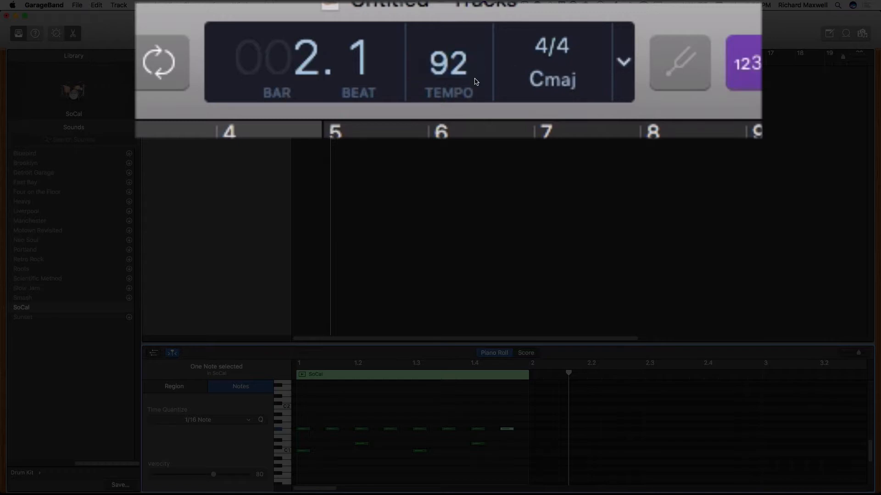
key("Return")
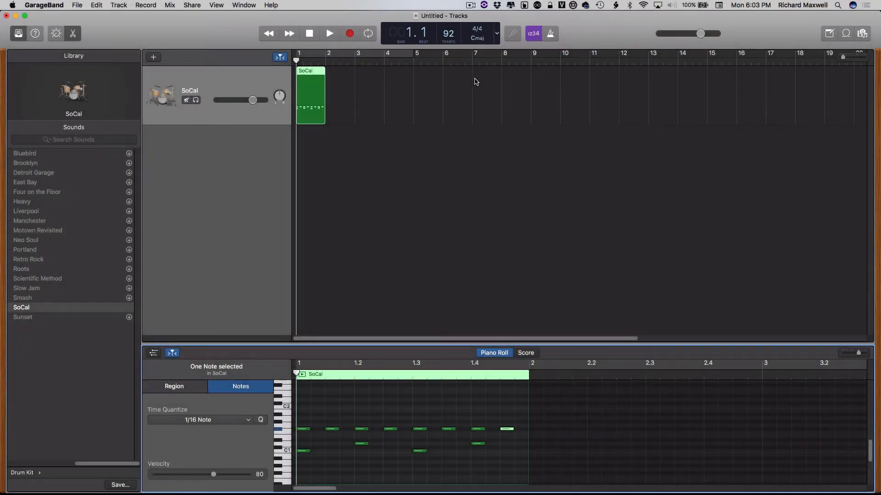
key("space")
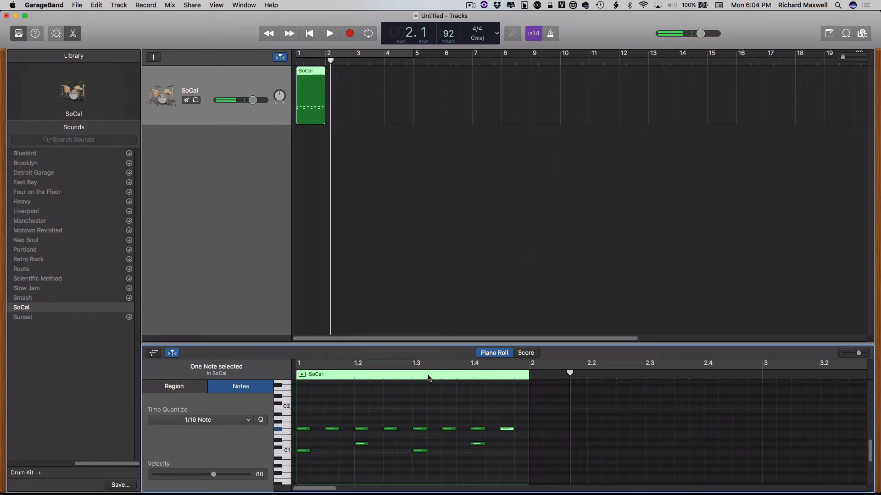
Step: Add a C1 note on the last sixteenth of beat 1 and an F#1 note on the second sixteenth of beat 2
left_click(347, 454)
right_click(348, 453)
left_click(358, 457)
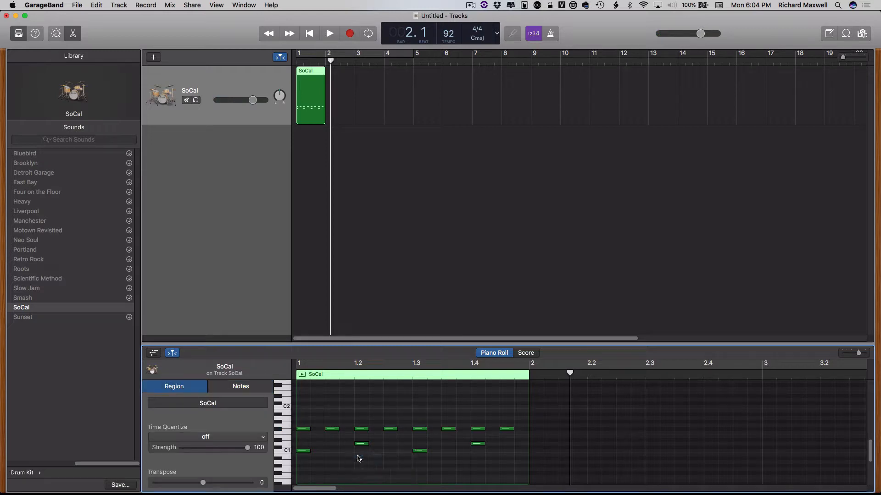
right_click(374, 432)
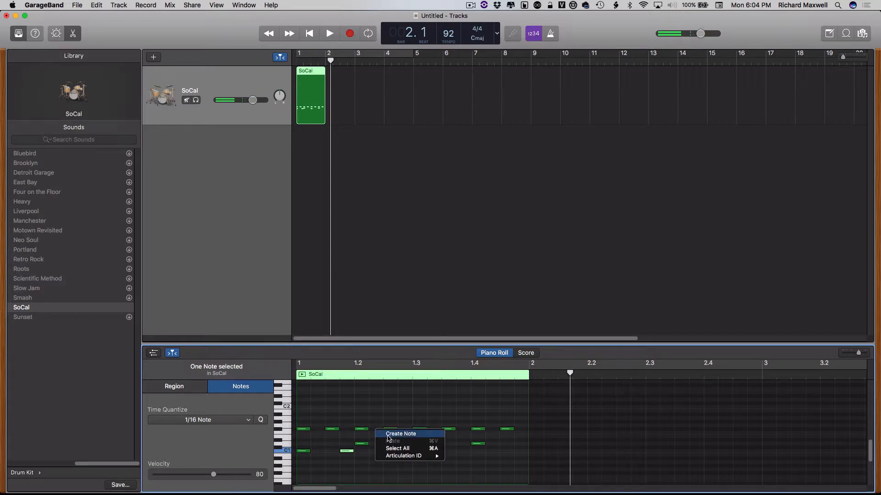
left_click(388, 433)
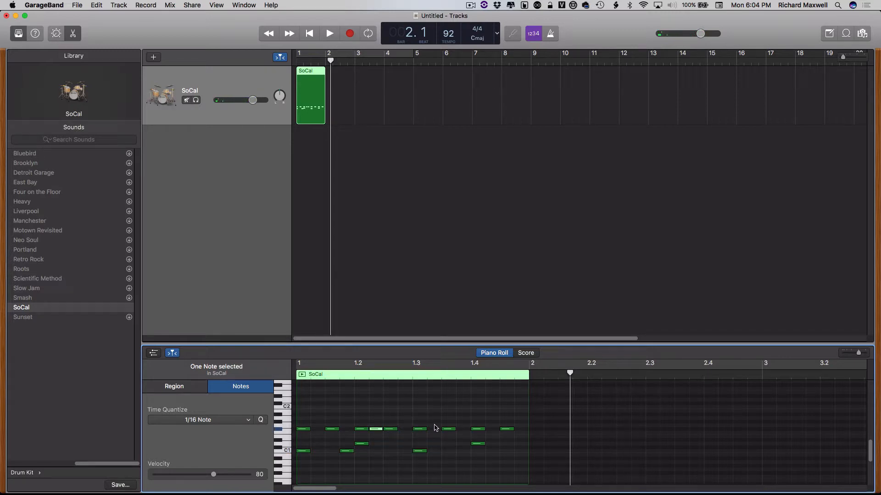
Step: Create a note on the second sixteenth of beat 3 and move it up to A#1
right_click(435, 425)
left_click(452, 432)
left_click_drag(437, 425, 435, 418)
Step: Add a C1 note on the third sixteenth of beat 3 and an F#1 note on its last sixteenth
right_click(450, 454)
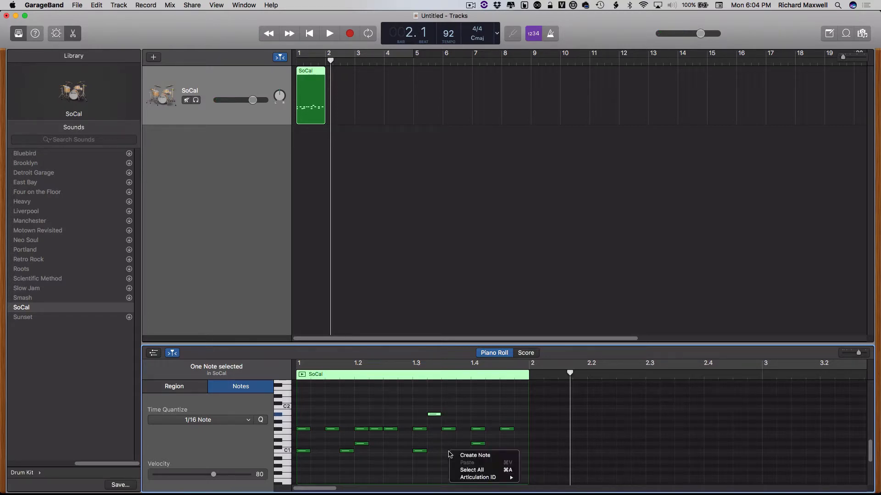
left_click(474, 459)
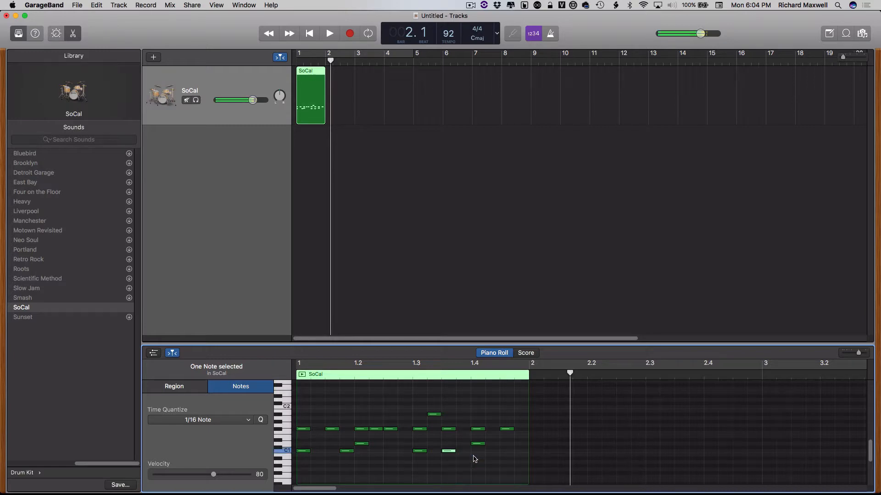
right_click(463, 433)
left_click(477, 434)
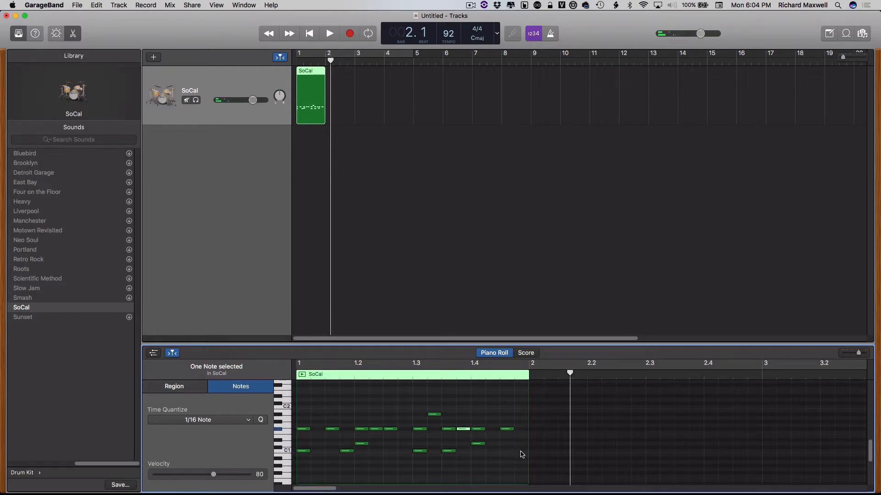
Step: Play the one-bar drum beat from the beginning and stop it after the bar
key("Return")
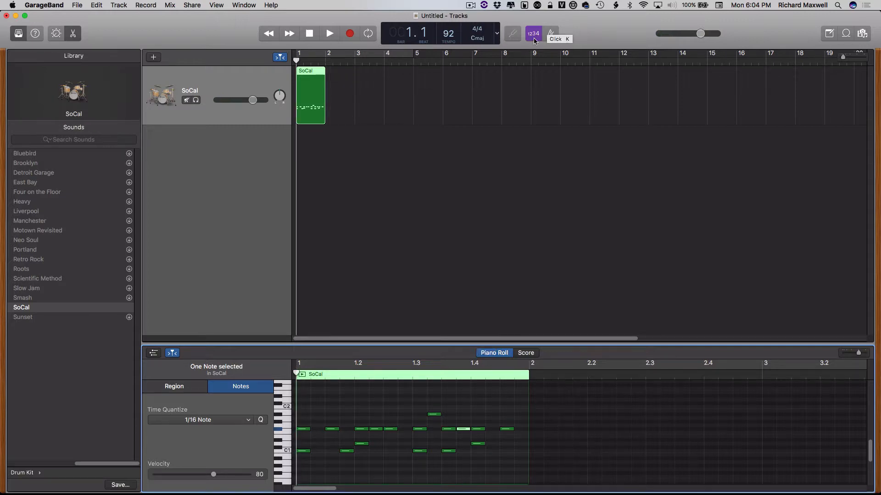
key("space")
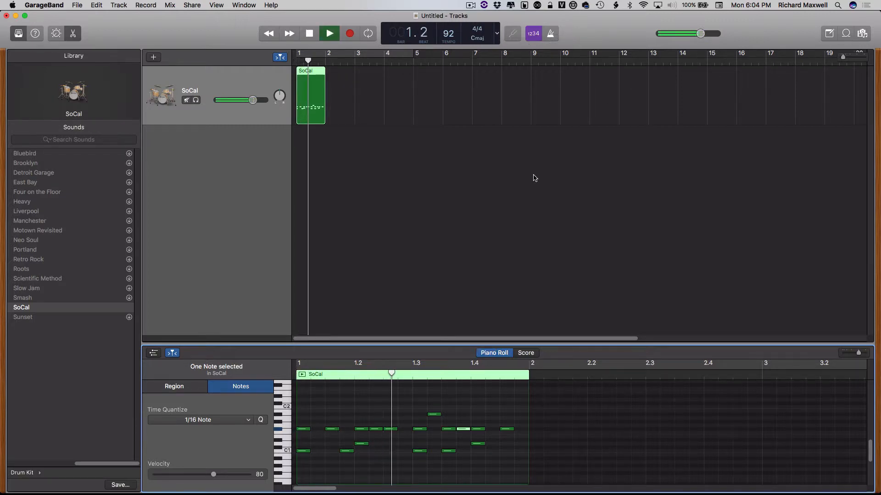
key("space")
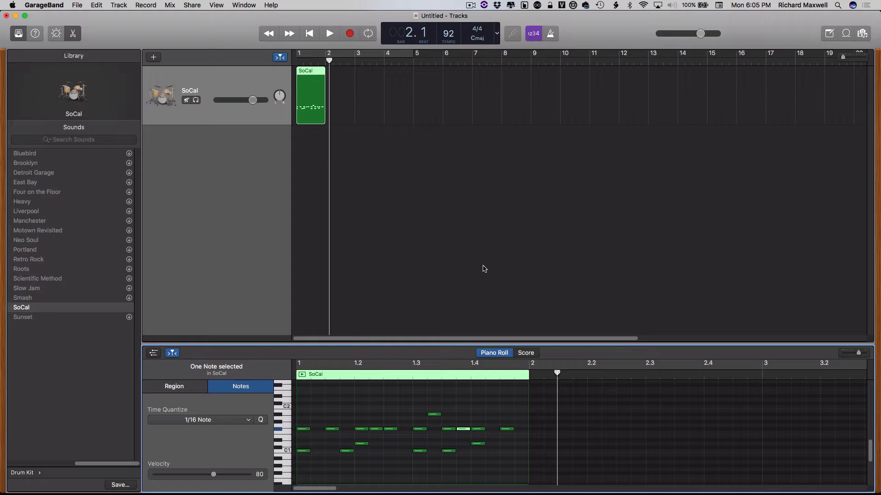
Step: Loop the SoCal region from the first bar out to bar 9 and play back the repeated beat
left_click(309, 33)
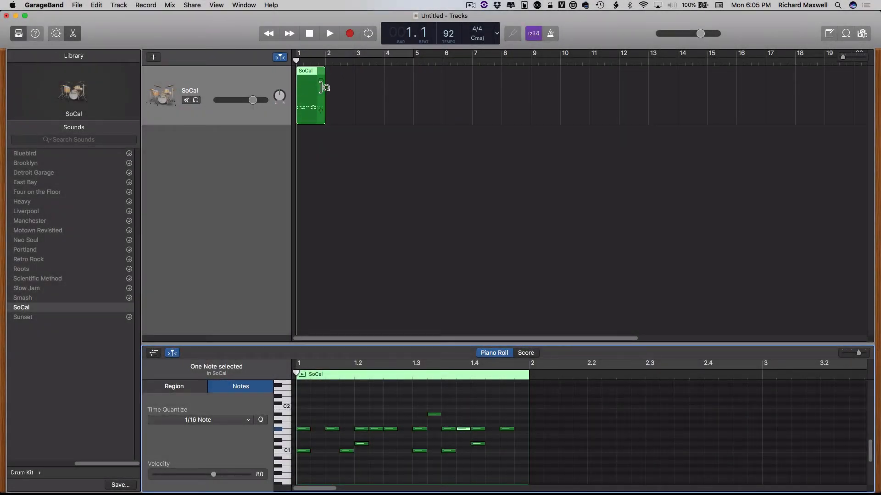
left_click_drag(324, 87, 528, 90)
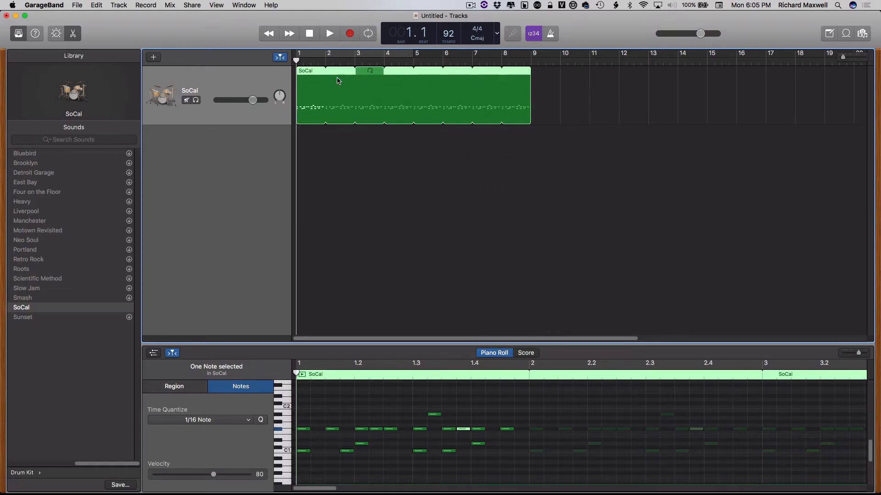
left_click(328, 34)
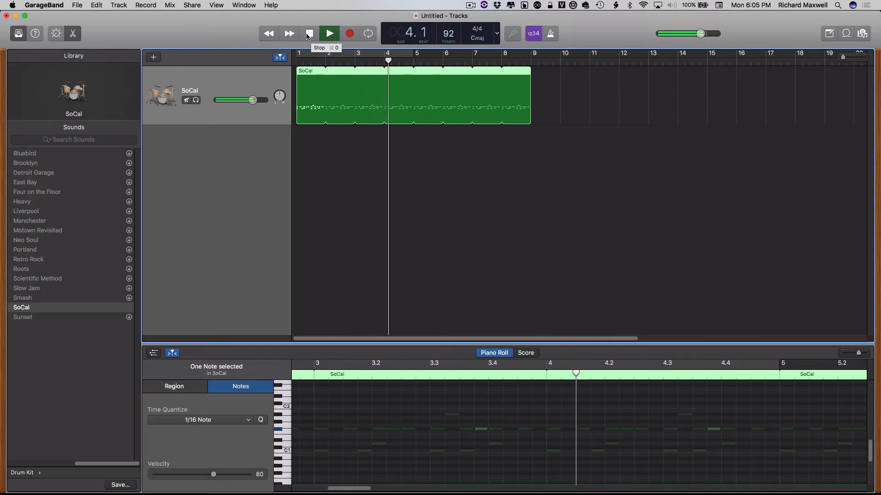
left_click(308, 35)
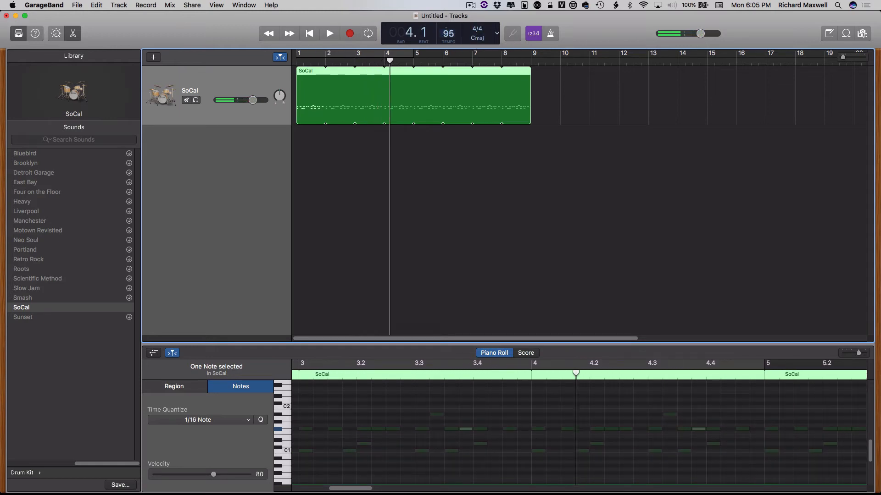
Step: Raise the project tempo to 117, play the looped beat from the beginning, and return the playhead to the start
left_click_drag(448, 33, 436, 10)
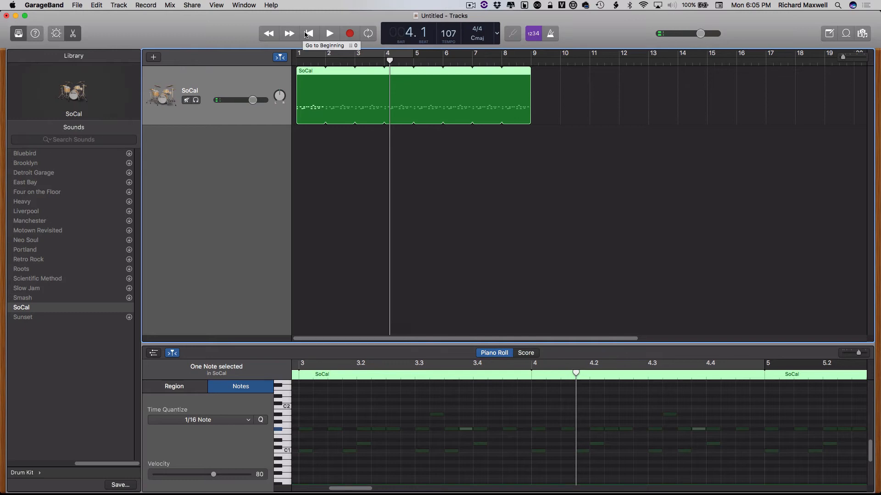
left_click(307, 34)
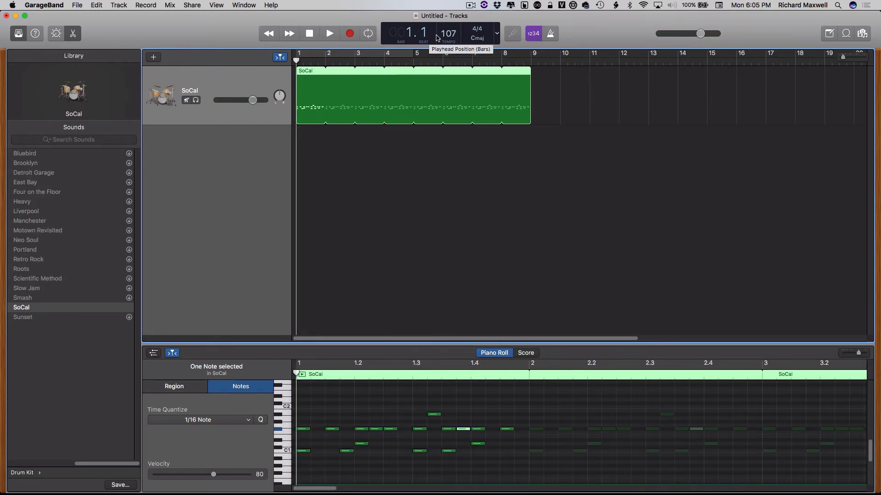
left_click_drag(449, 35, 451, 16)
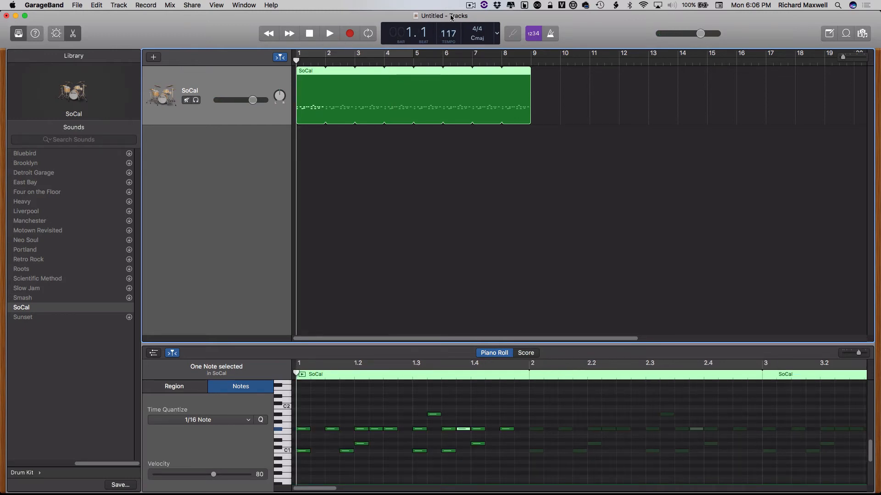
left_click(329, 34)
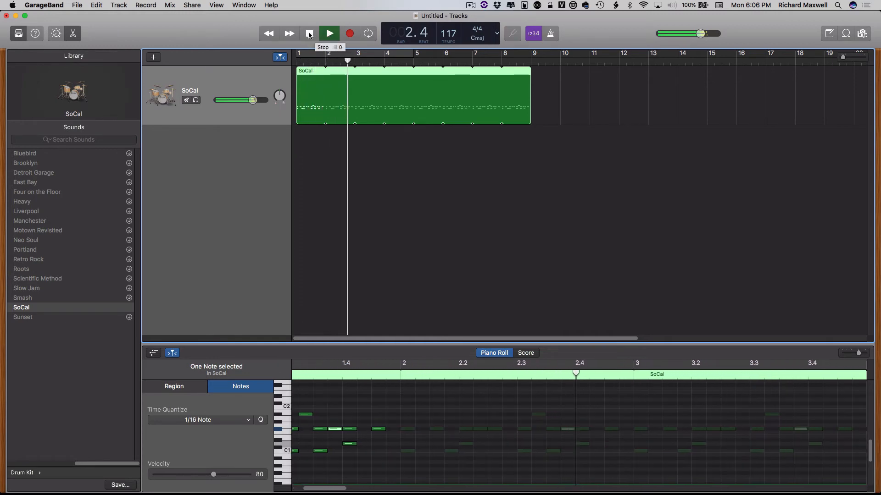
left_click(310, 34)
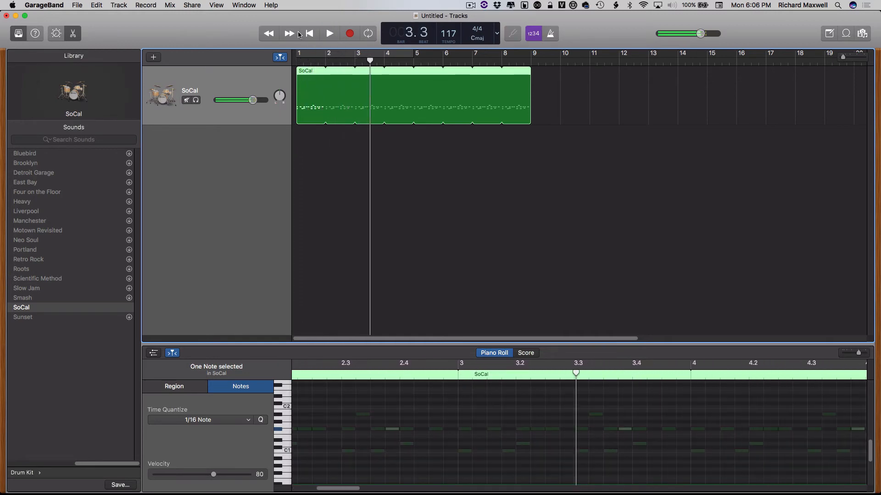
left_click(310, 35)
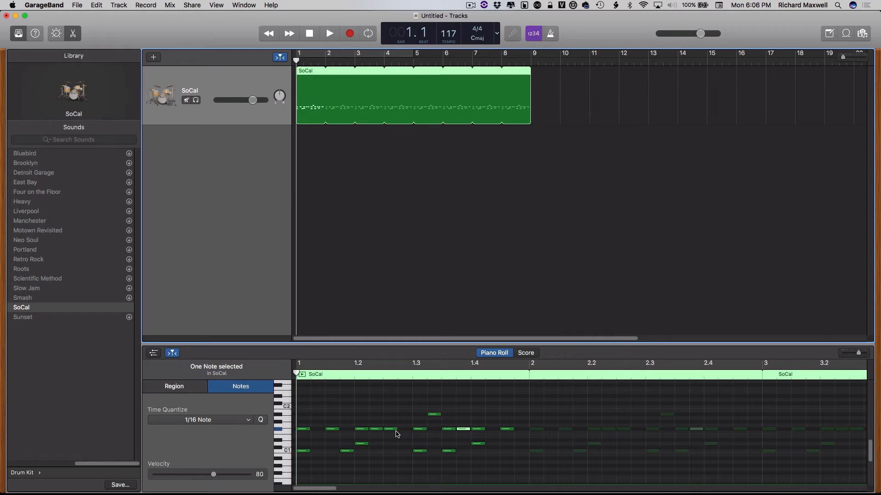
Step: Delete the F#1 note on beat 2's second sixteenth, move beat 3's first C1 note one sixteenth earlier, and play the loop
left_click(377, 429)
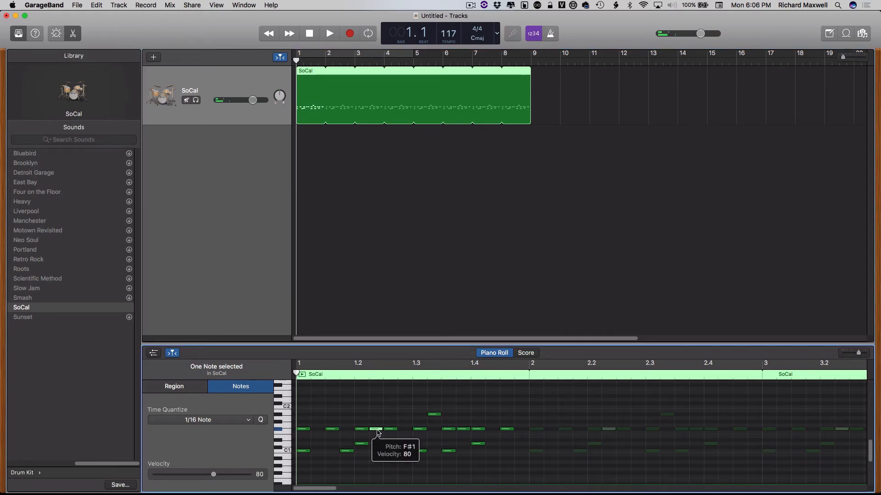
key("Delete")
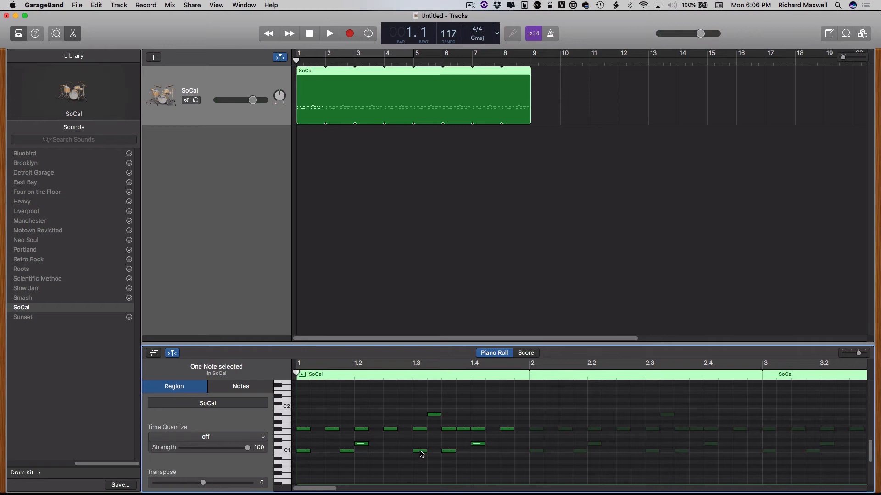
left_click_drag(421, 454, 405, 453)
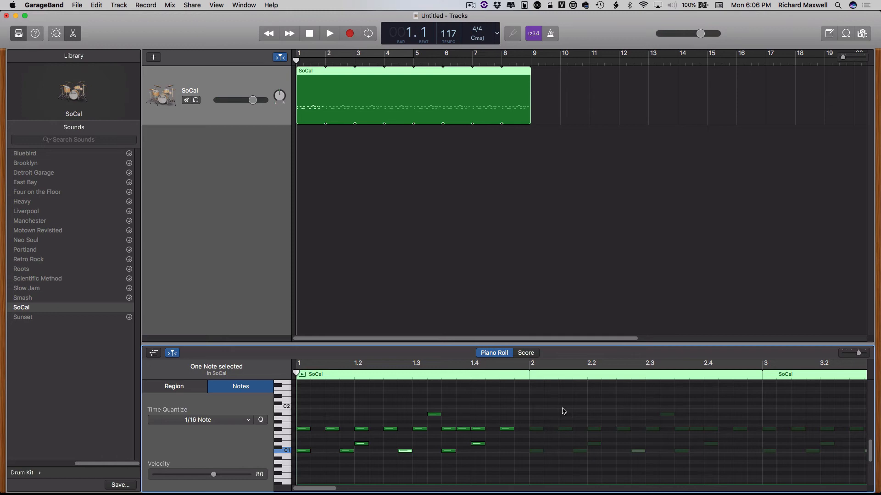
key("space")
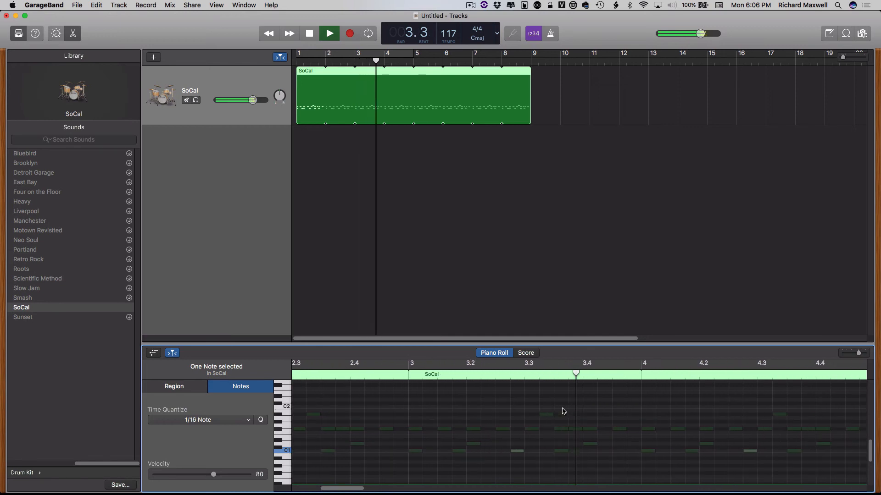
key("space")
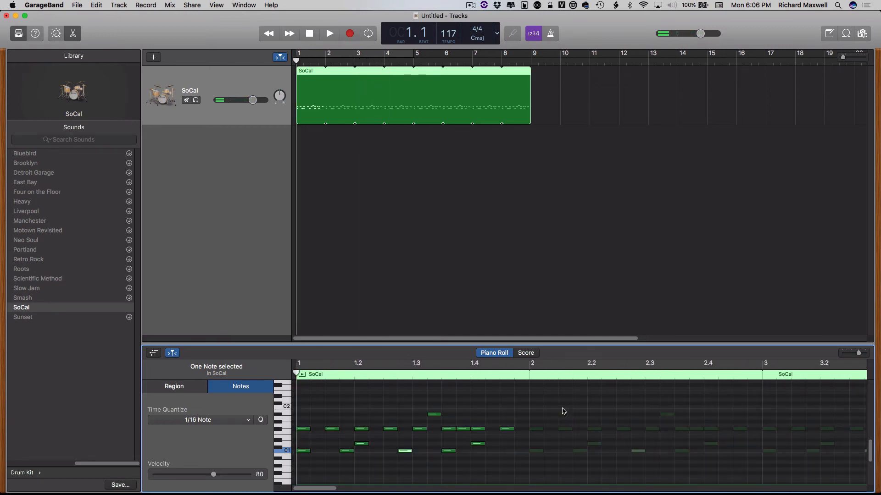
Step: Show the SoCal track's Smart Controls and start creating a new track
key("b")
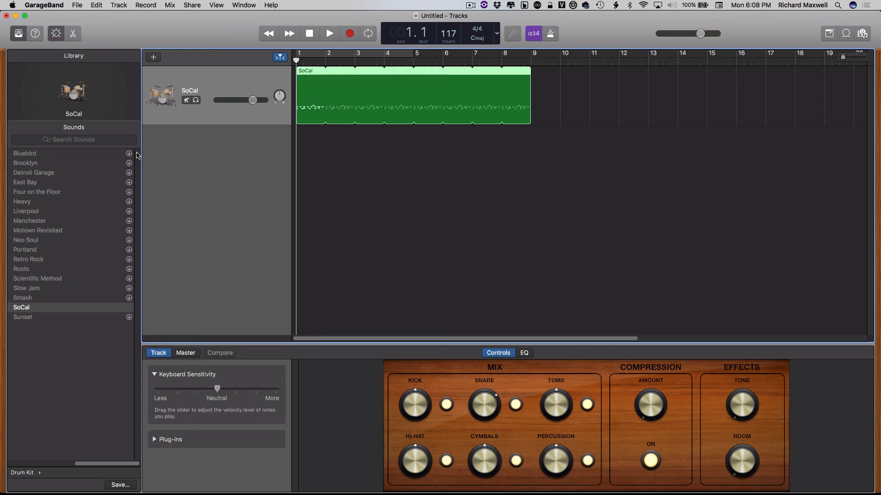
left_click(120, 5)
left_click(126, 16)
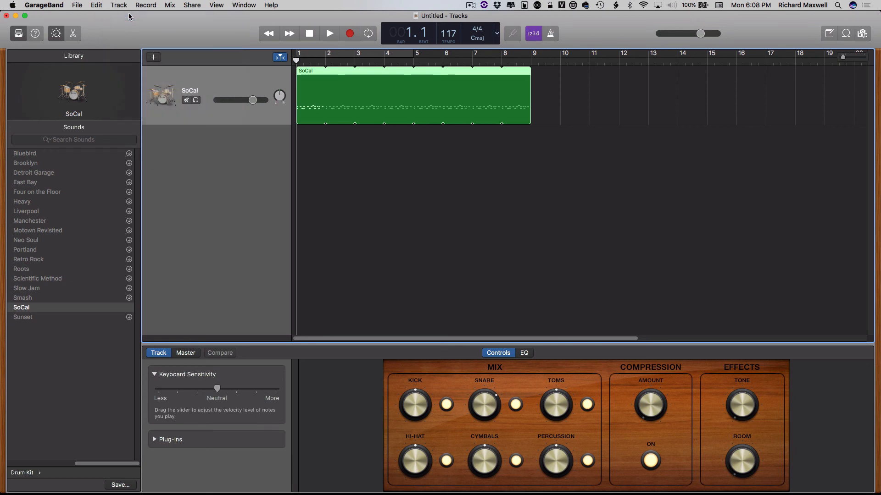